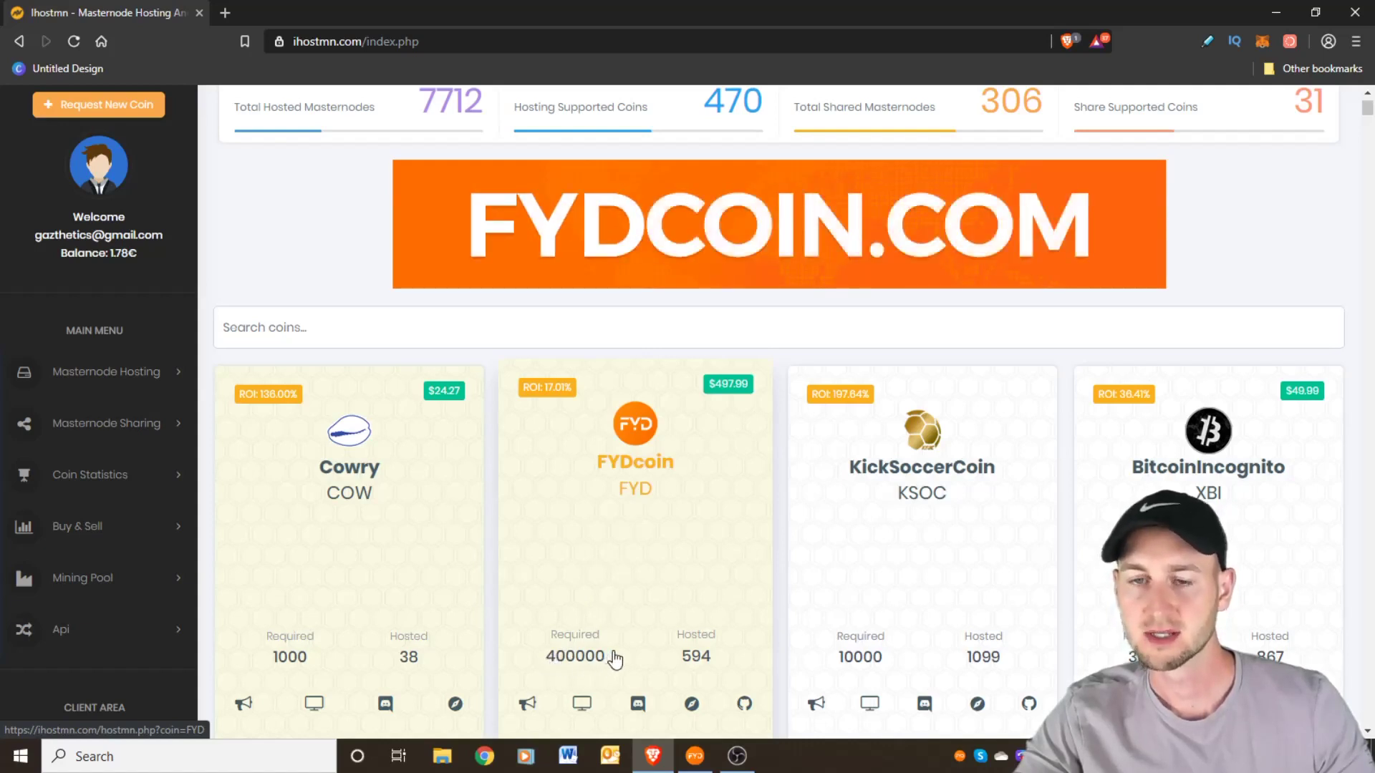
Step: Open the FYDcoin masternode hosting page and read through its instructions
click(639, 494)
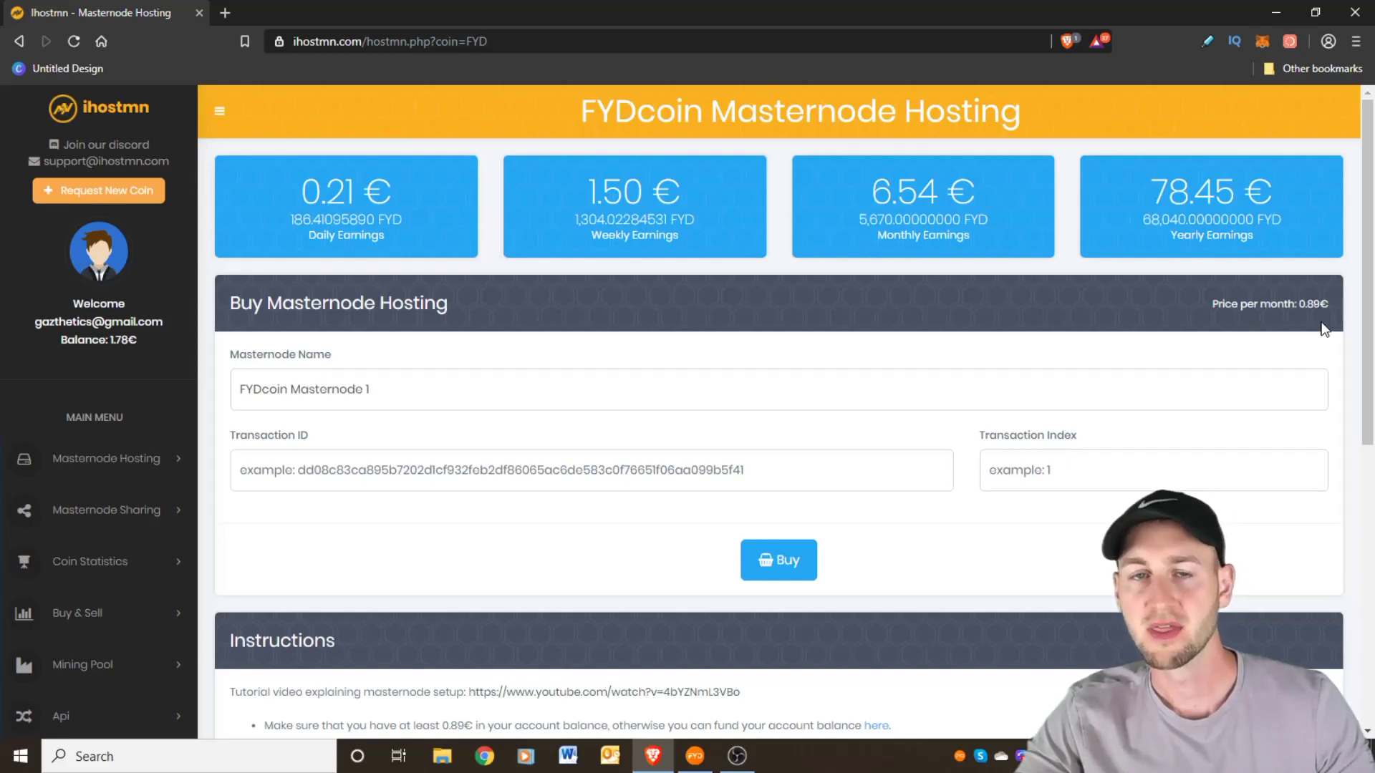
scroll(781, 437, down, 5)
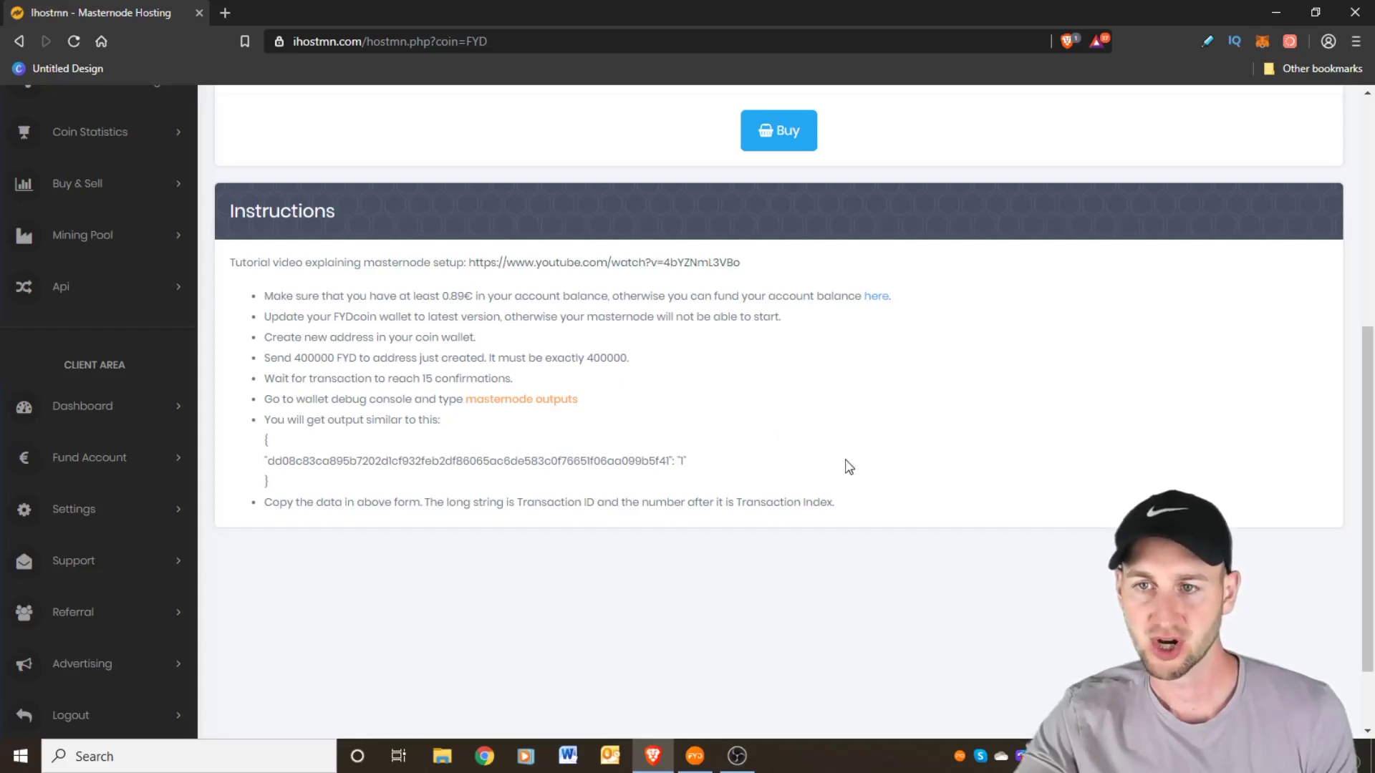
scroll(799, 499, up, 6)
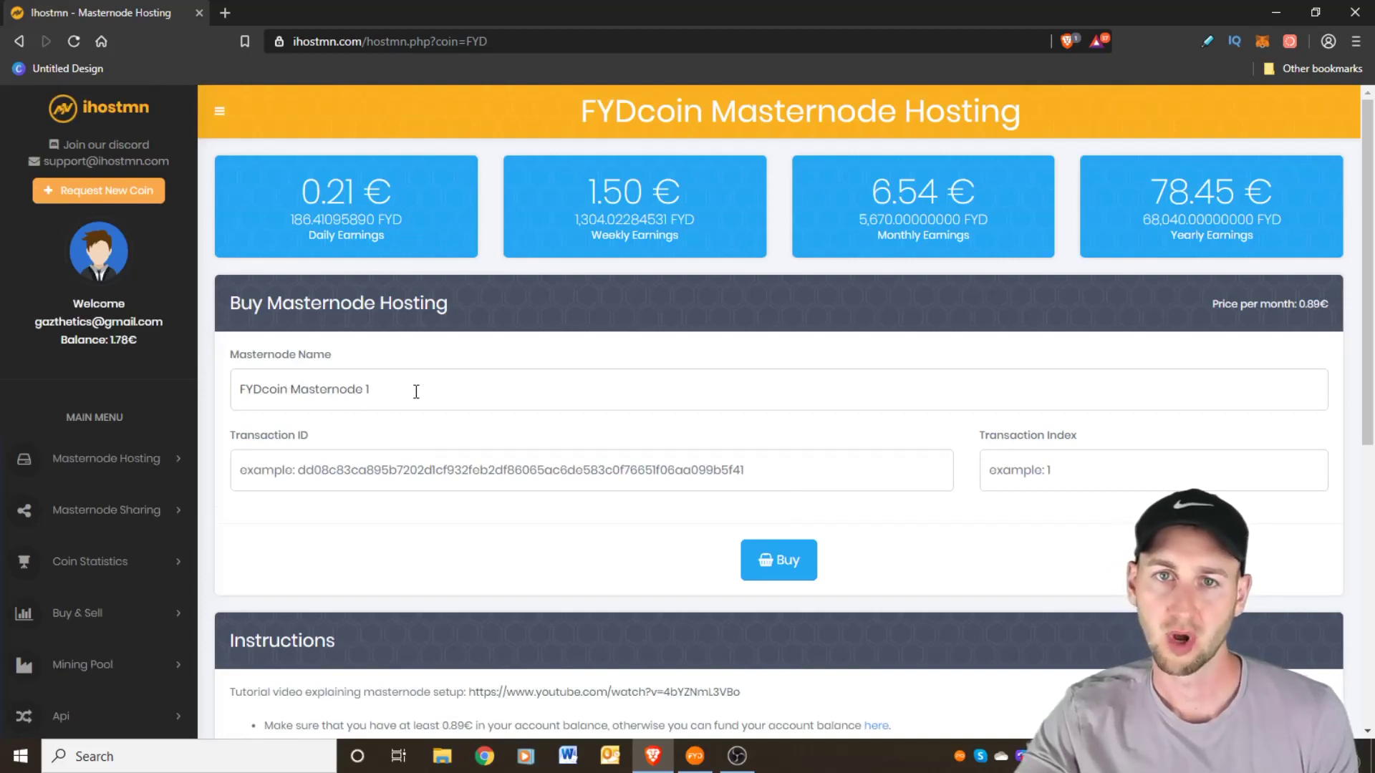
Step: Replace the default masternode name on the purchase form with 'FYD MN 2'
drag(371, 390, 235, 398)
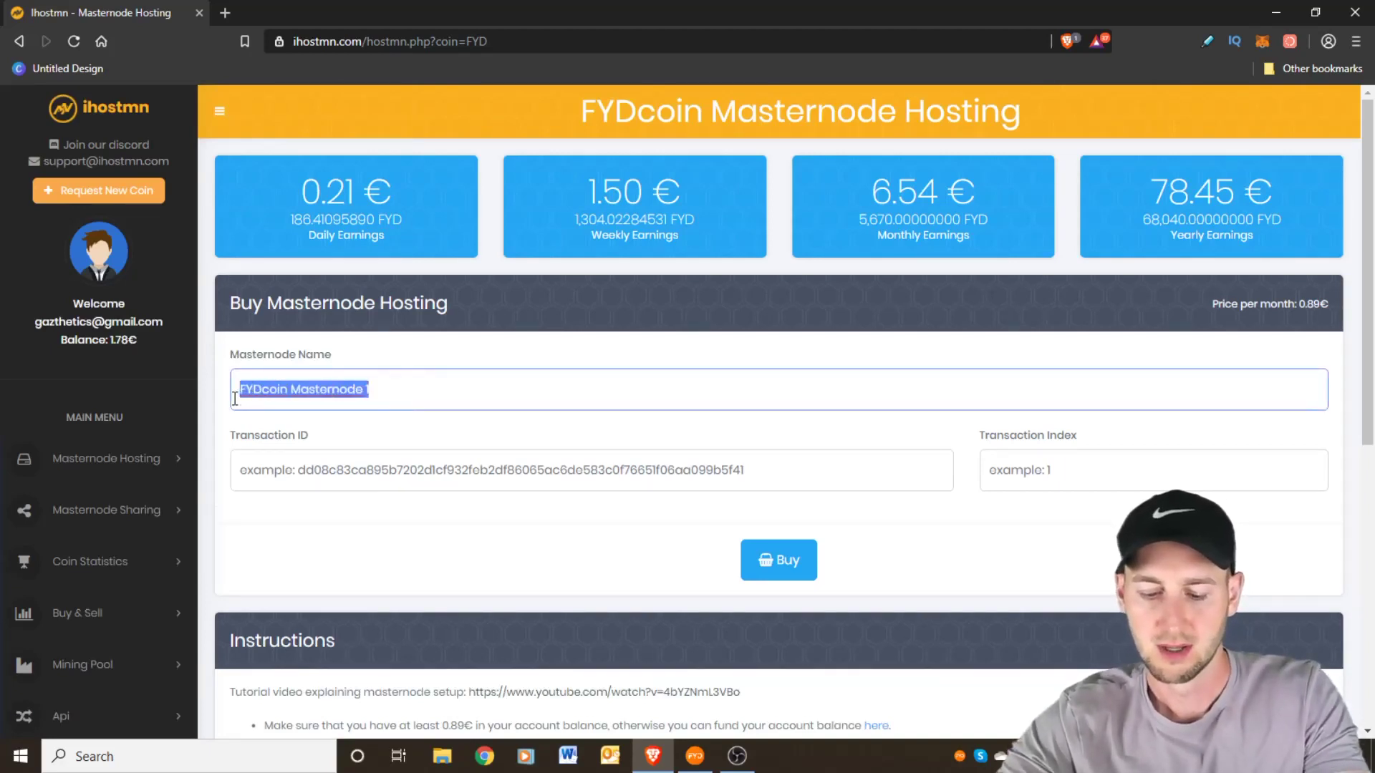
text(FYD)
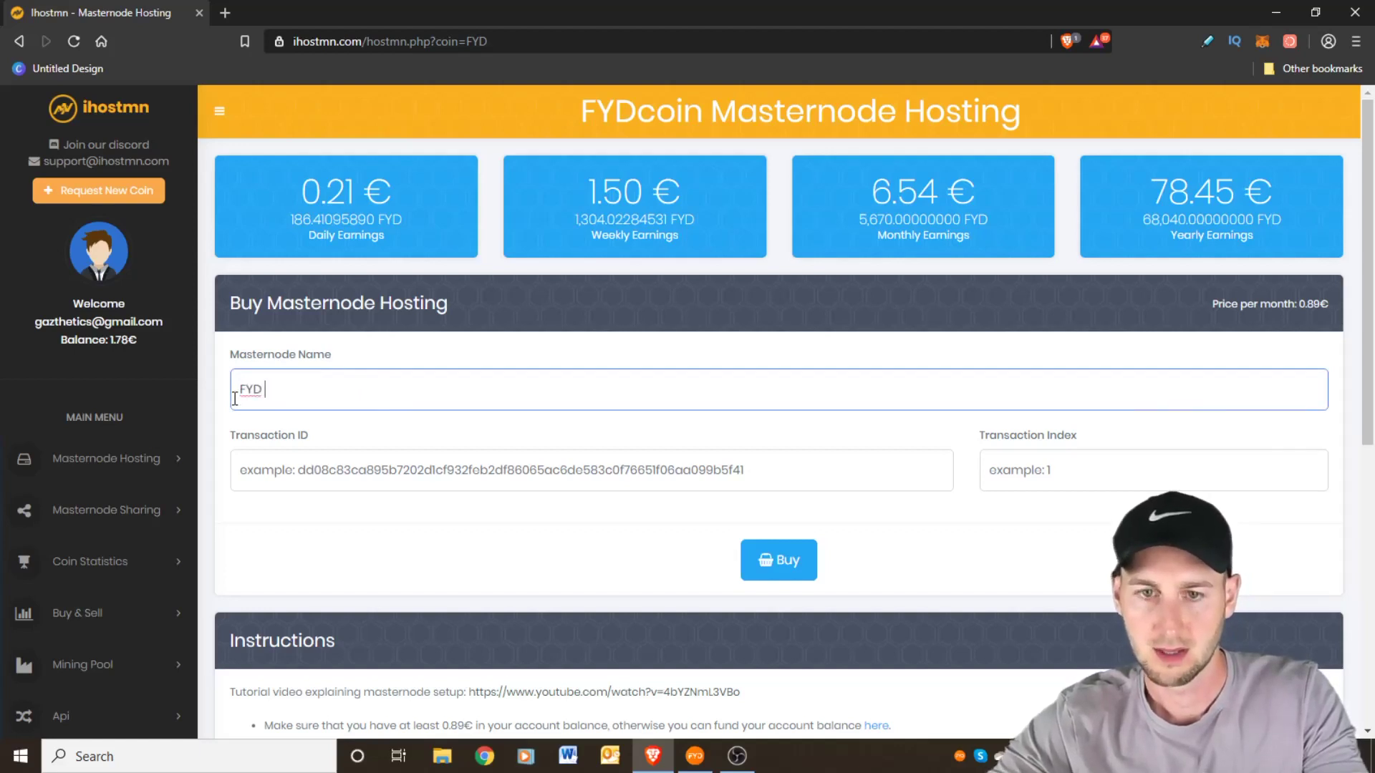
text( MN )
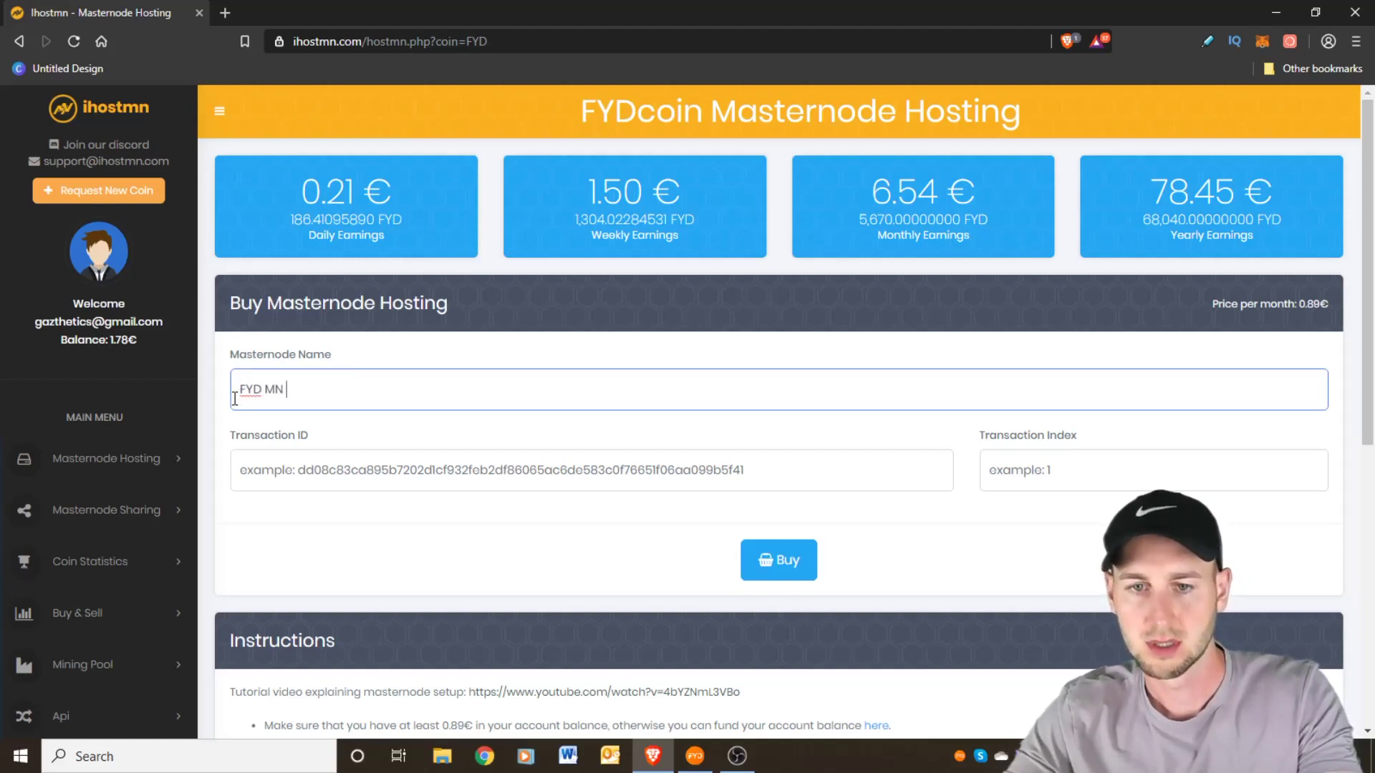
text(2)
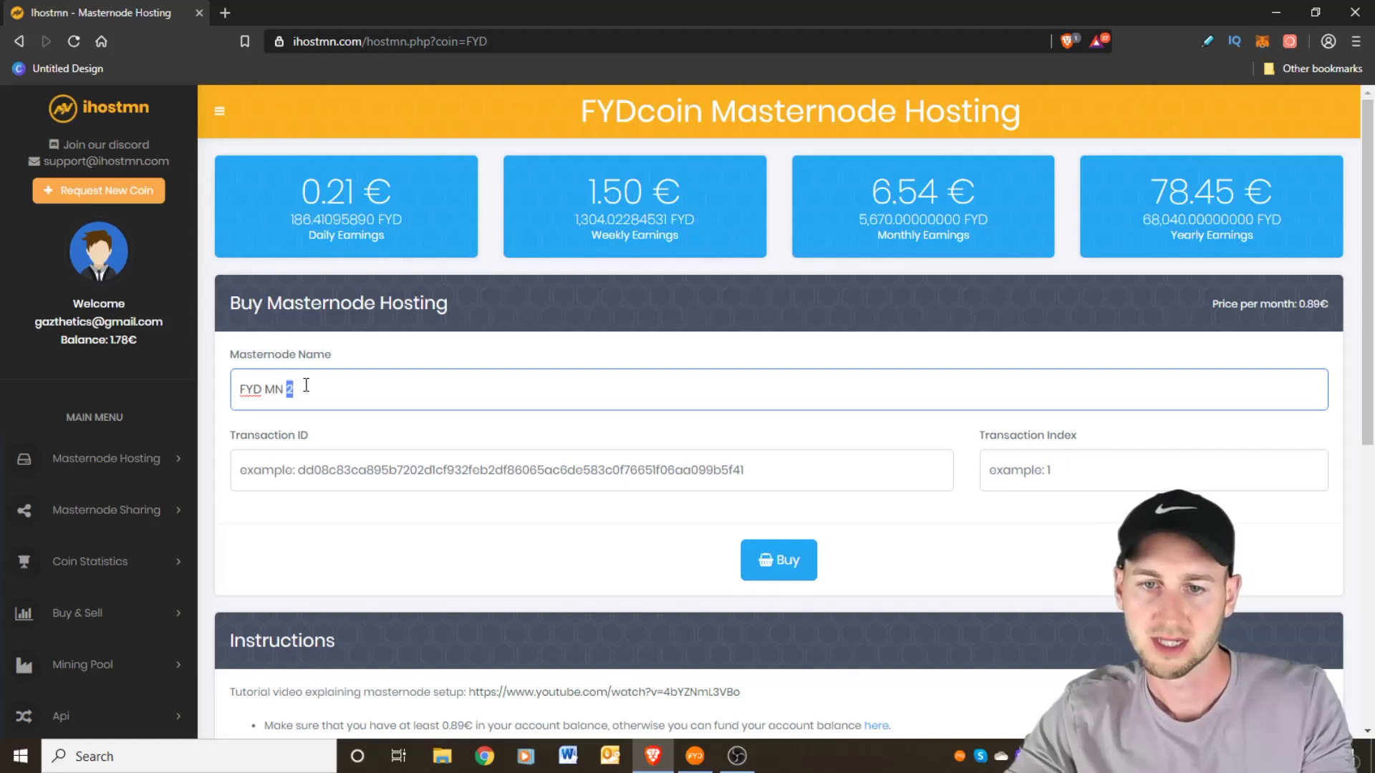
triple_click(304, 386)
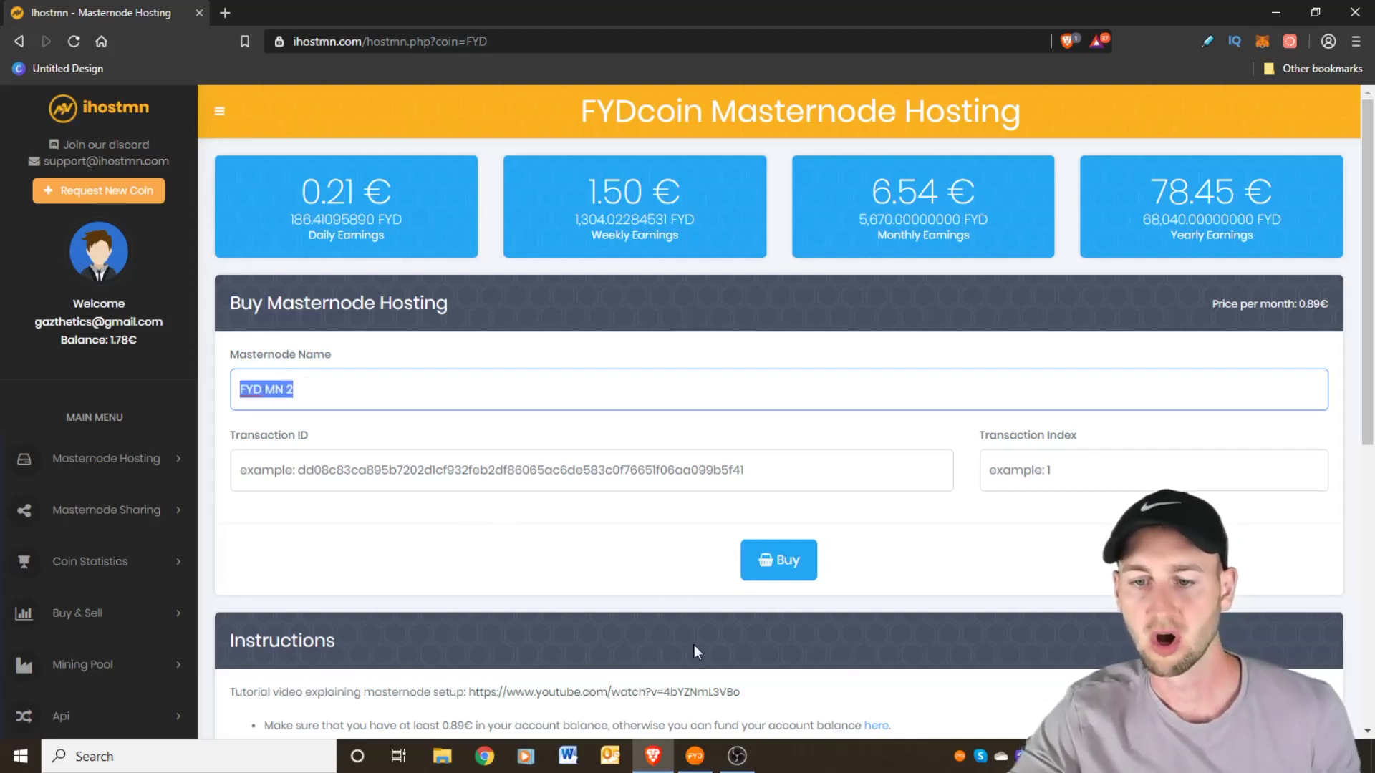
click(695, 761)
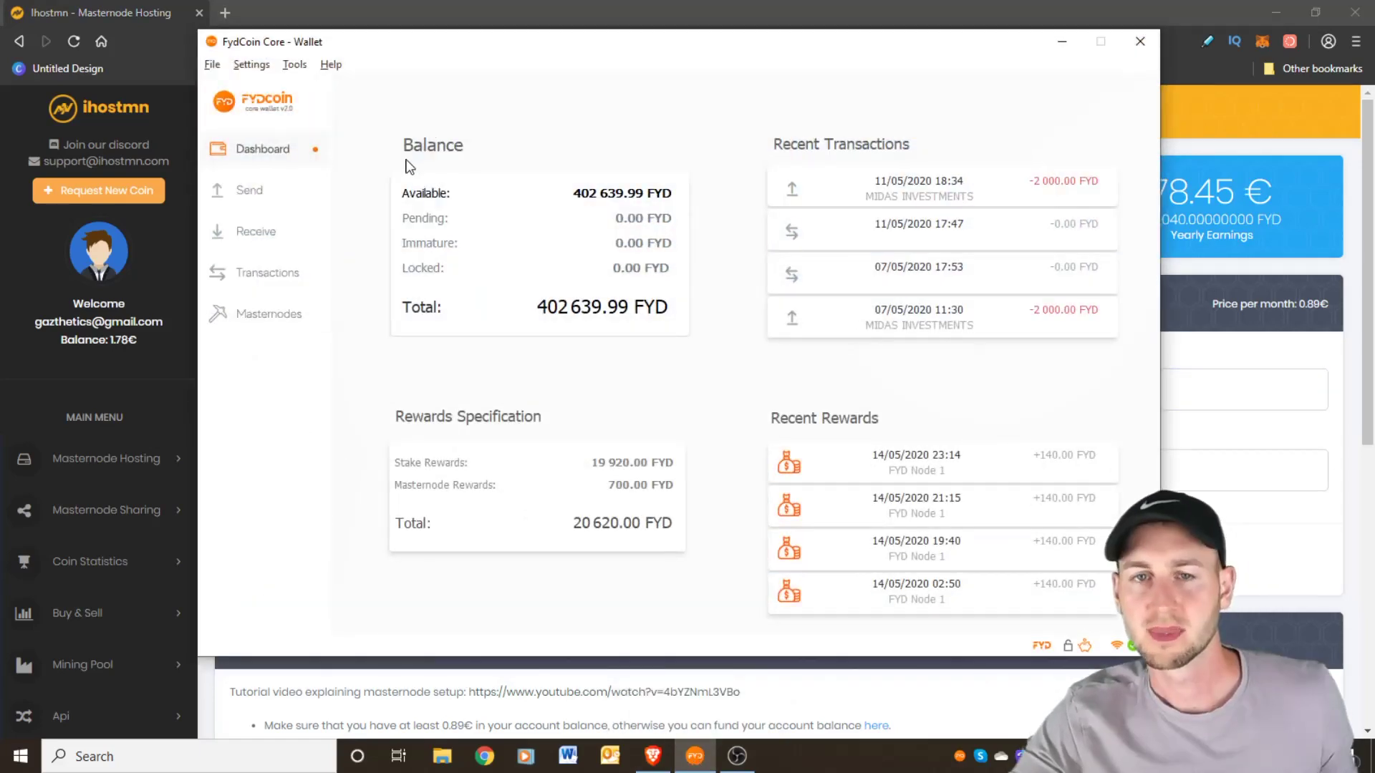
Step: Add a receiving address labelled 'FYD MN 2' under File > Receiving addresses and copy it
click(209, 69)
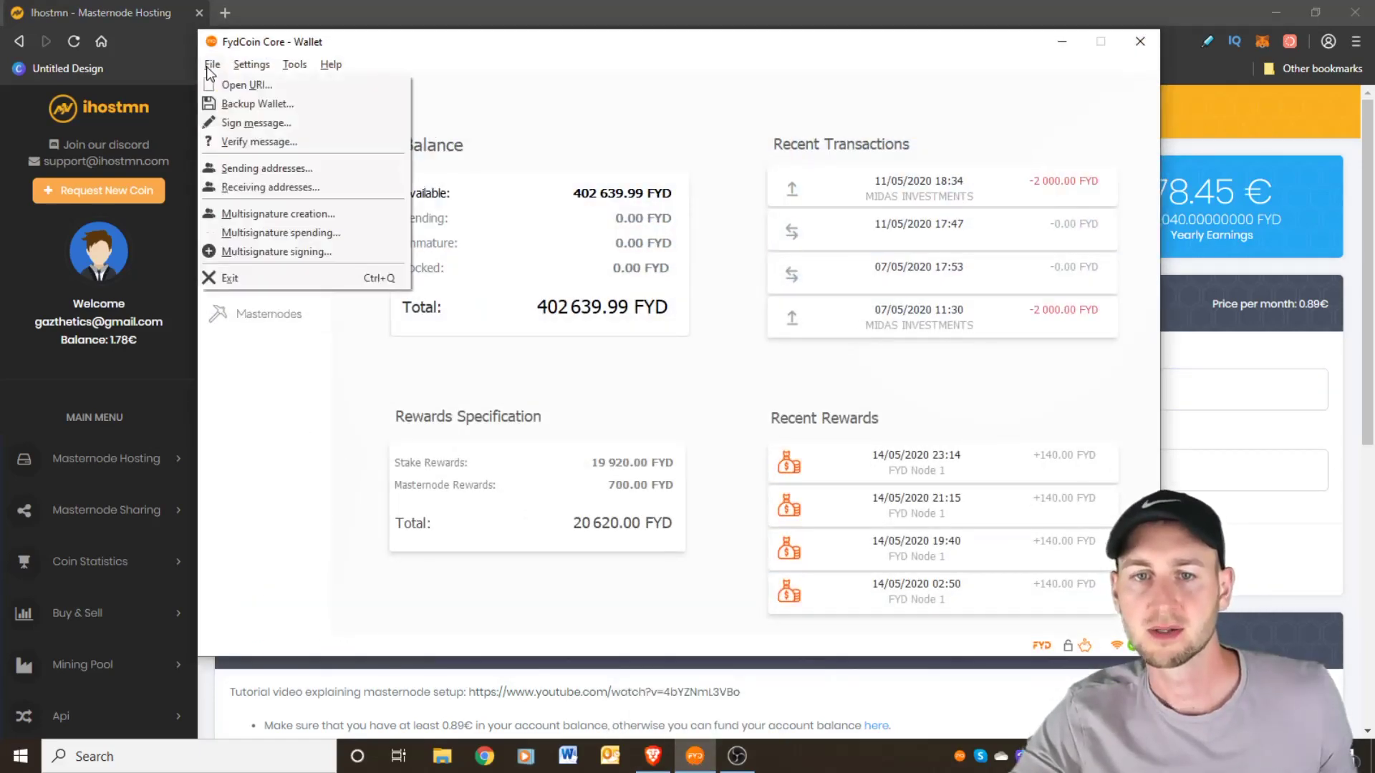
click(307, 188)
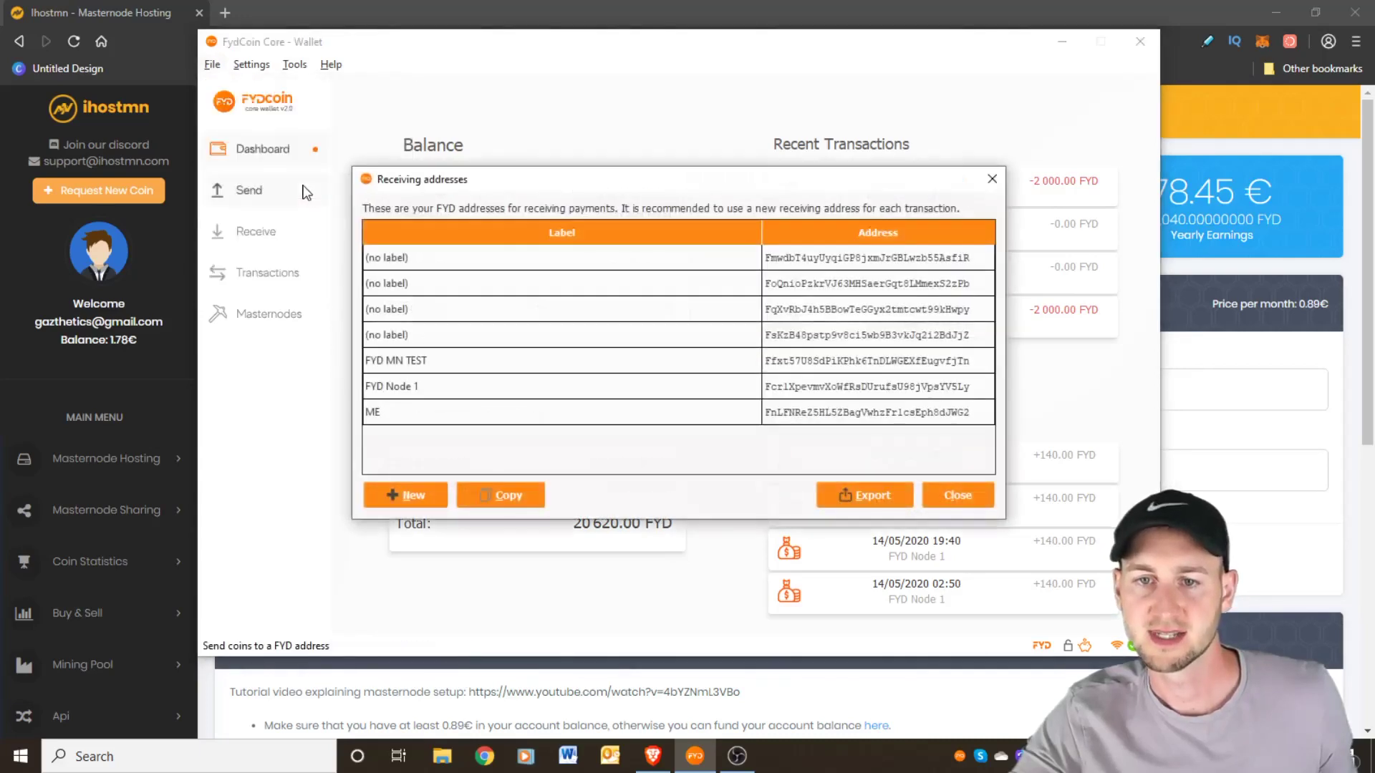
click(415, 498)
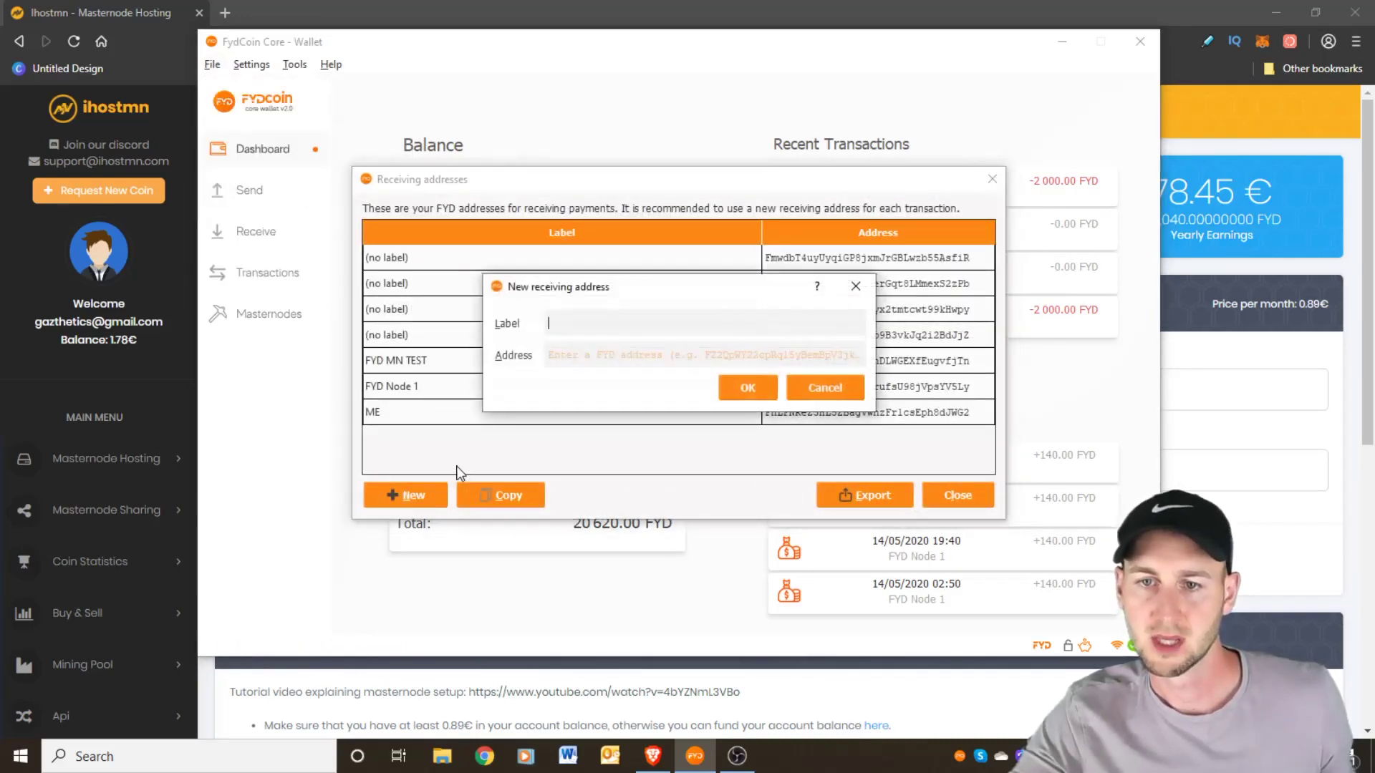
text(FYD MN 2)
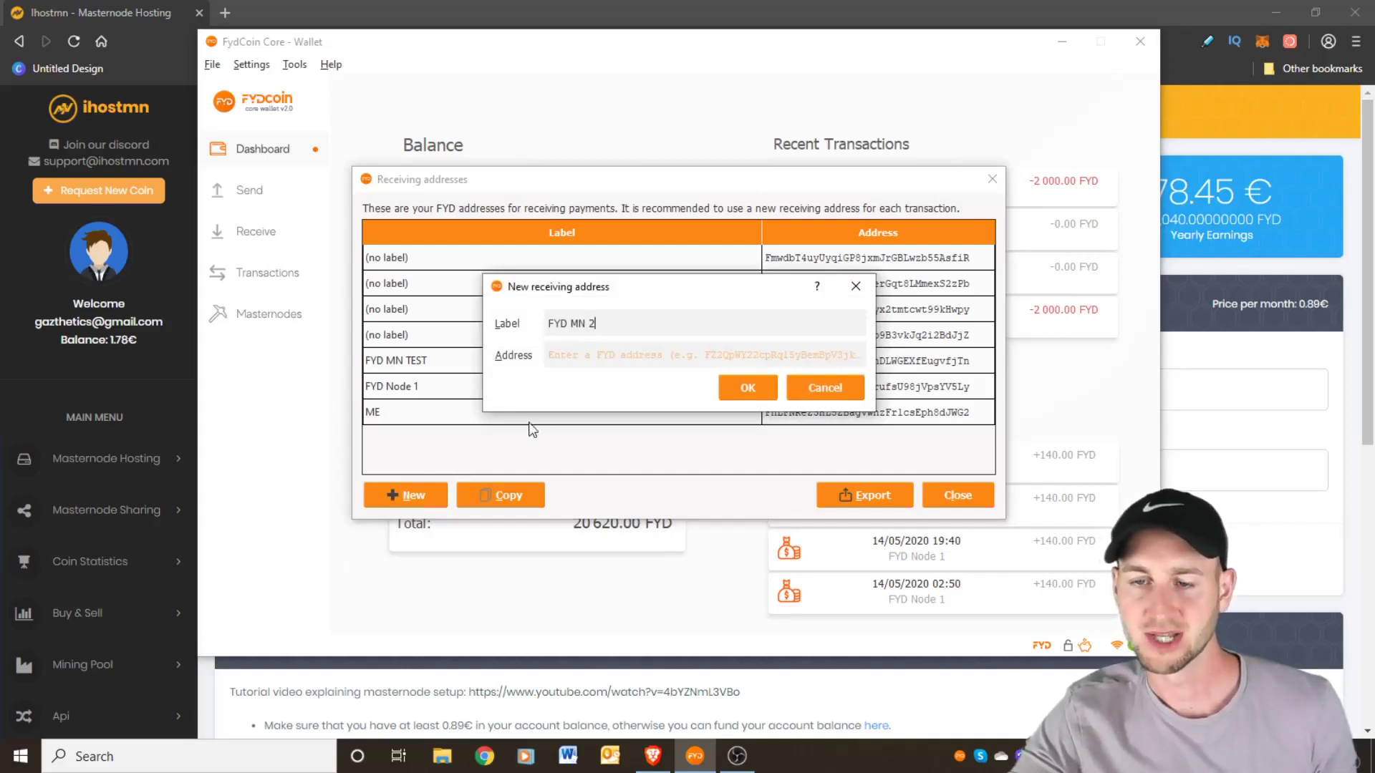
click(738, 390)
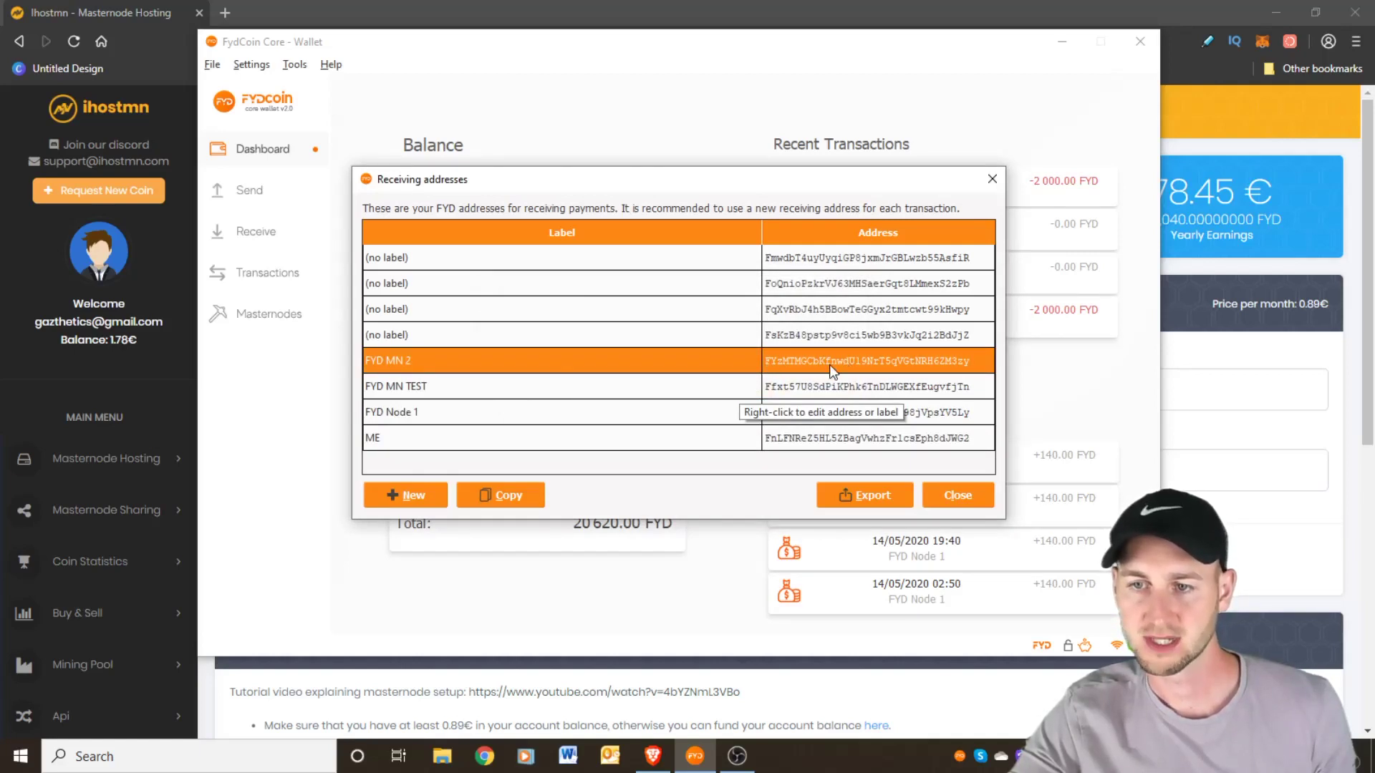
click(514, 493)
click(247, 190)
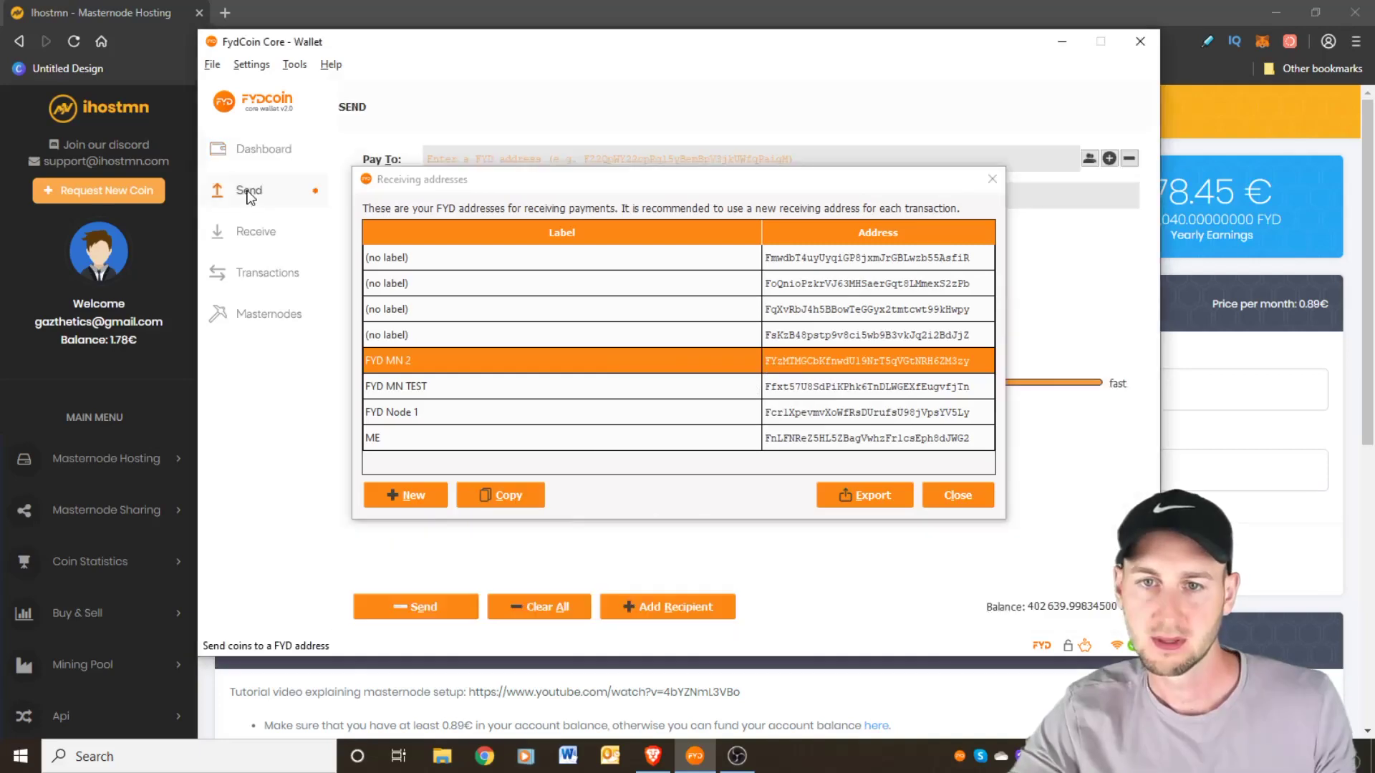
Step: Pay 400000 FYD to the pasted FYD MN 2 address and confirm the send
click(992, 180)
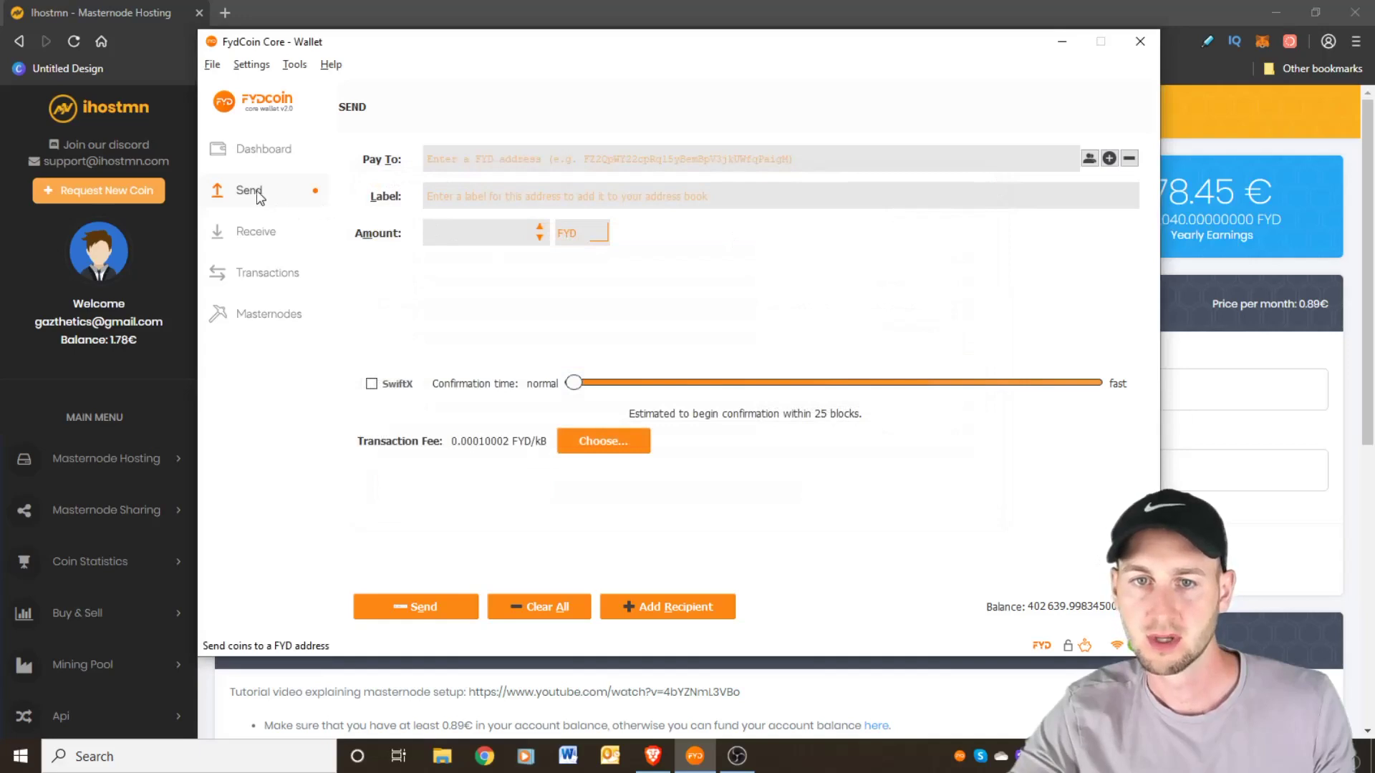
click(519, 159)
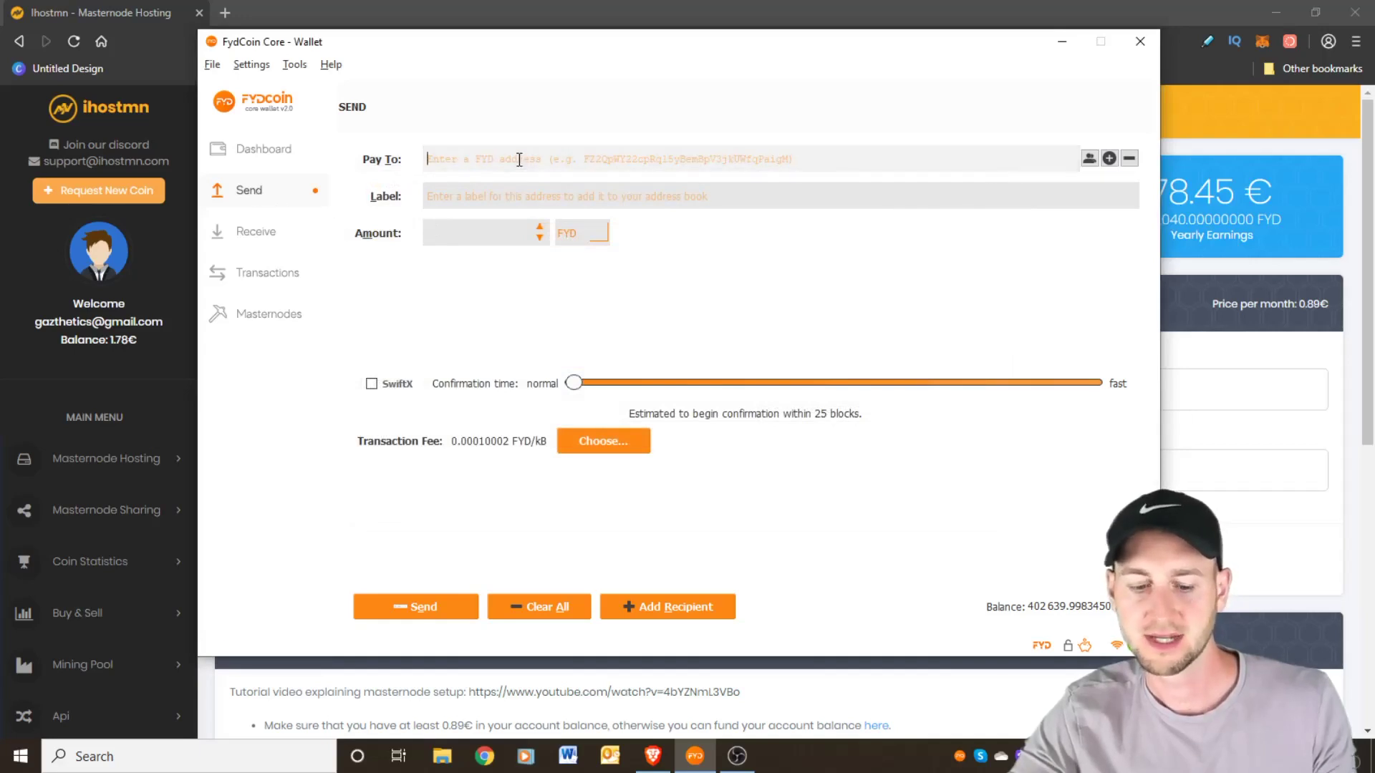
key(ctrl+v)
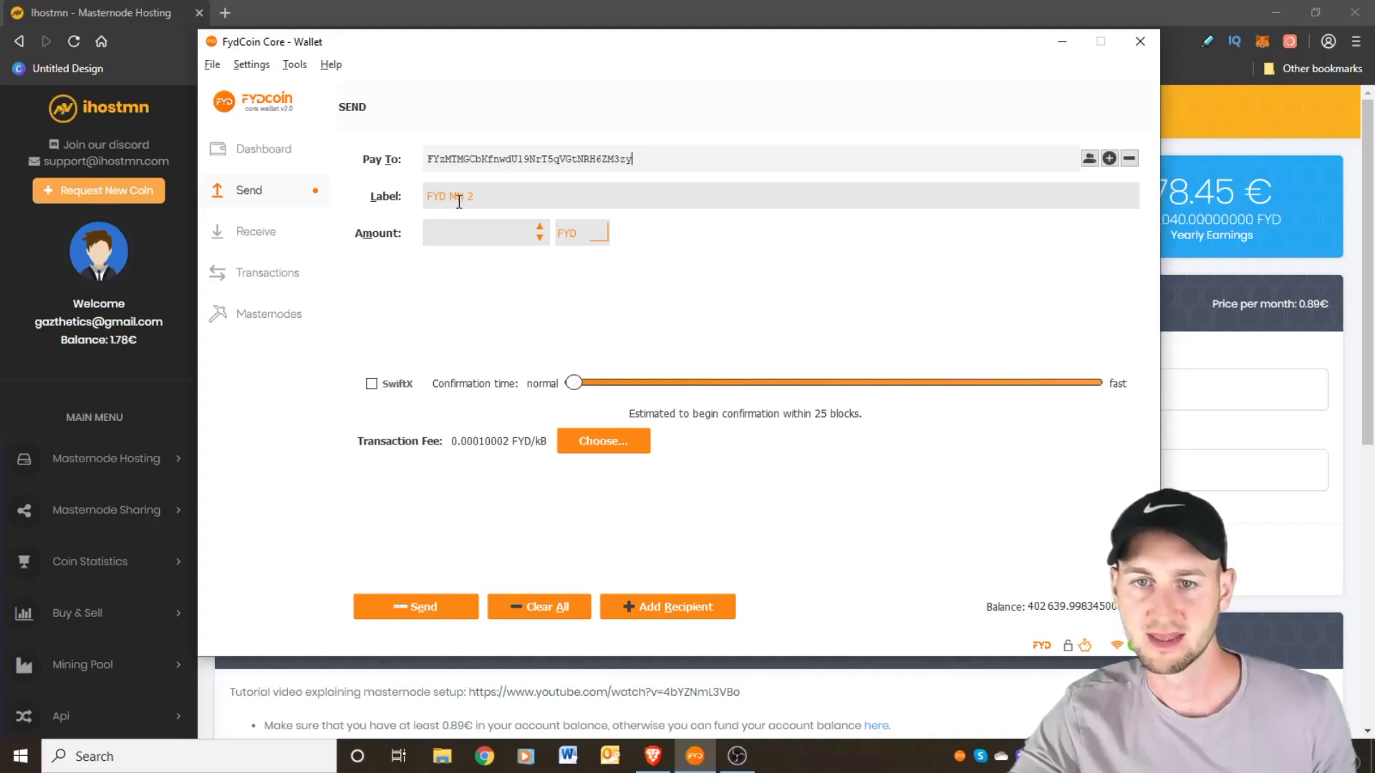
click(461, 234)
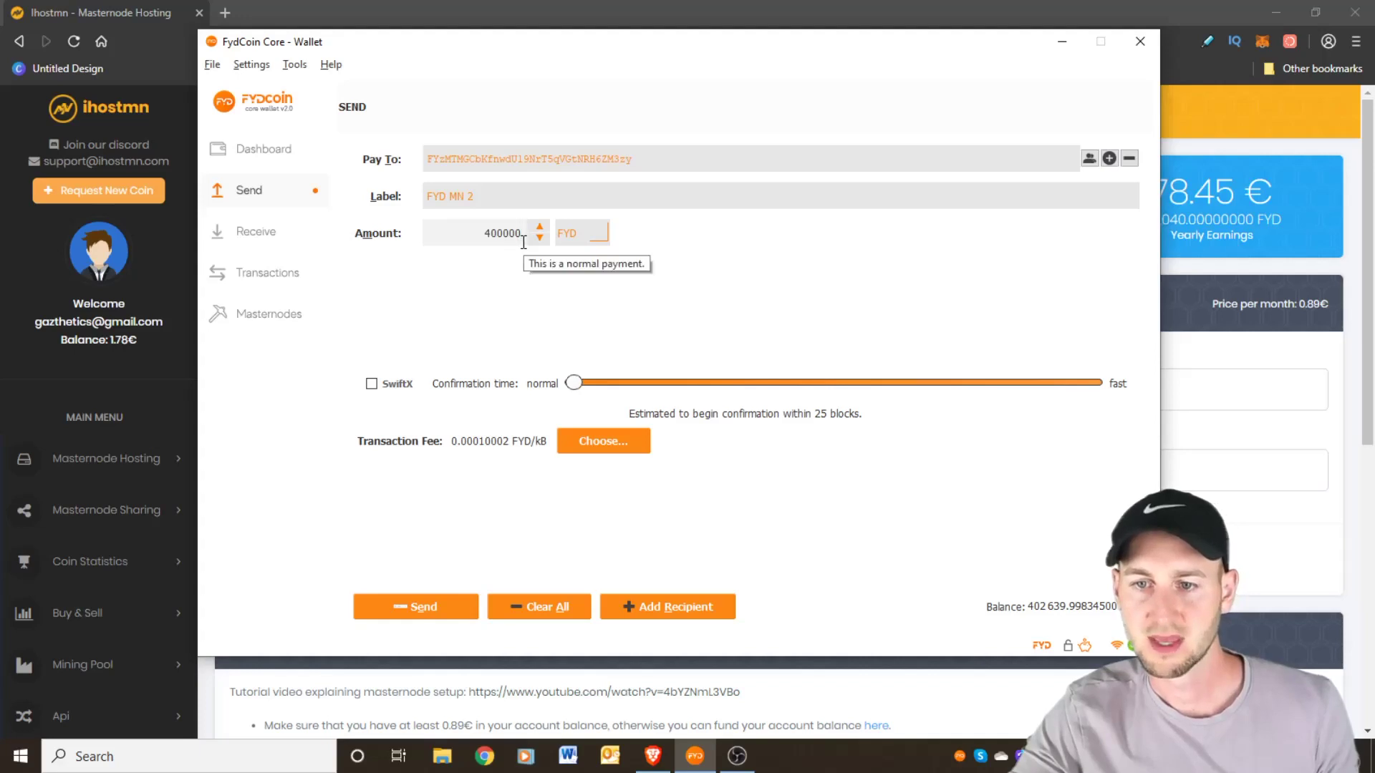
click(420, 609)
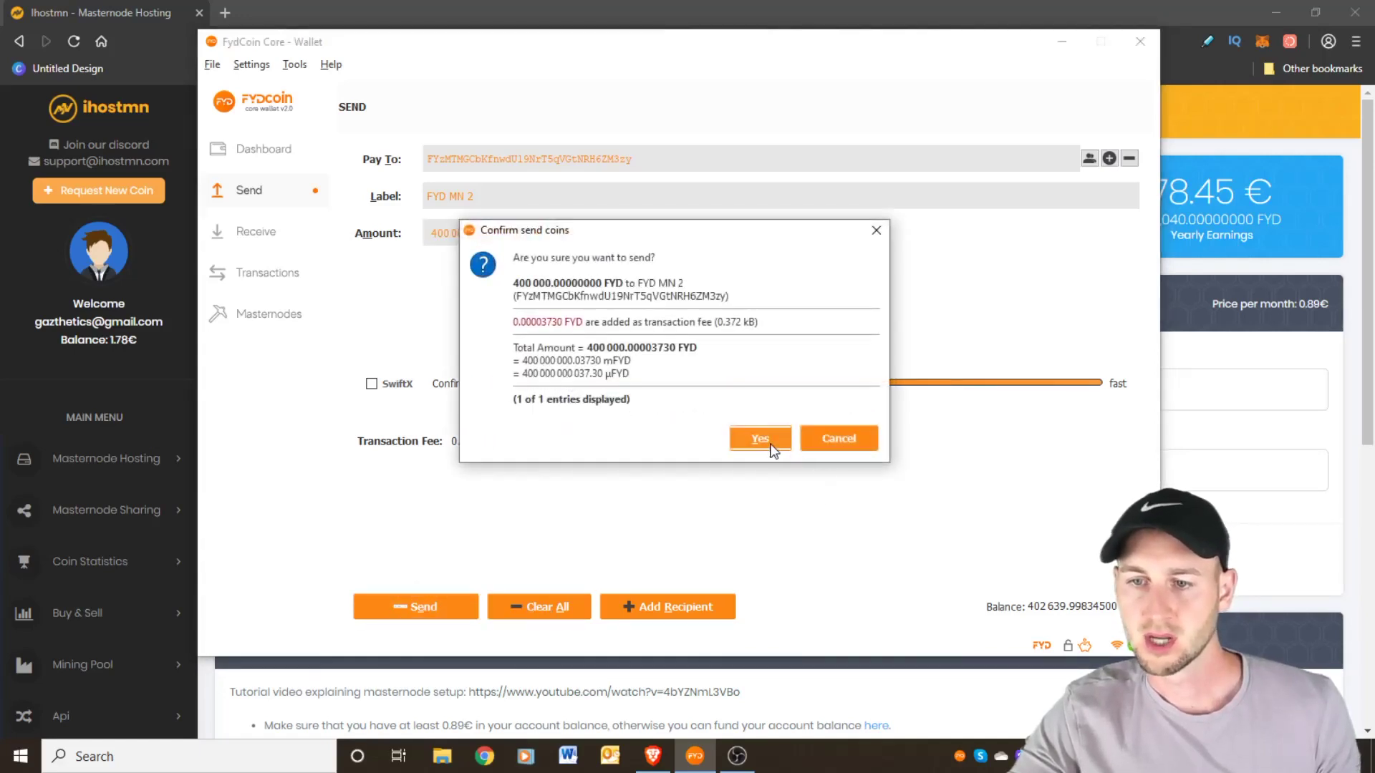
click(761, 439)
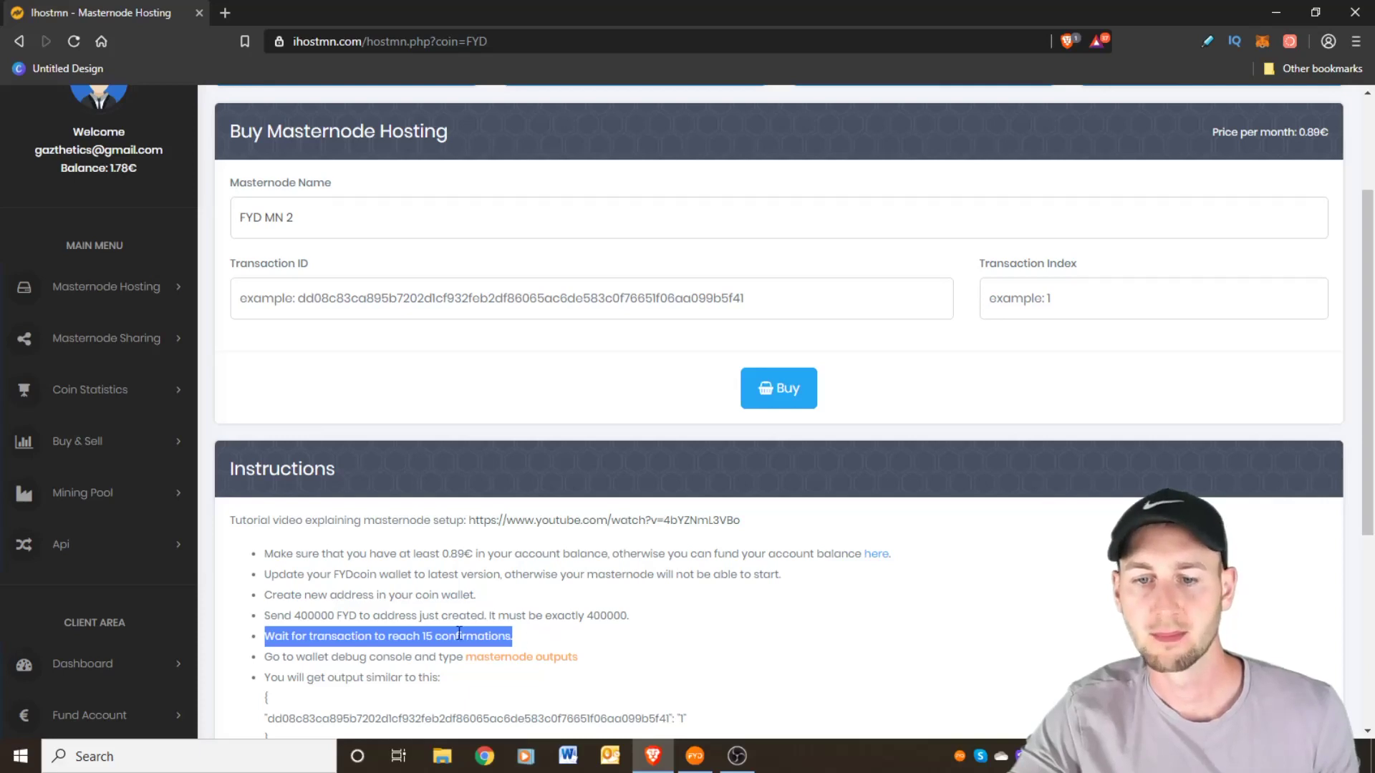
Step: Check that the newest Payment to yourself from 15/05/2020 13:10 shows as confirmed
click(695, 755)
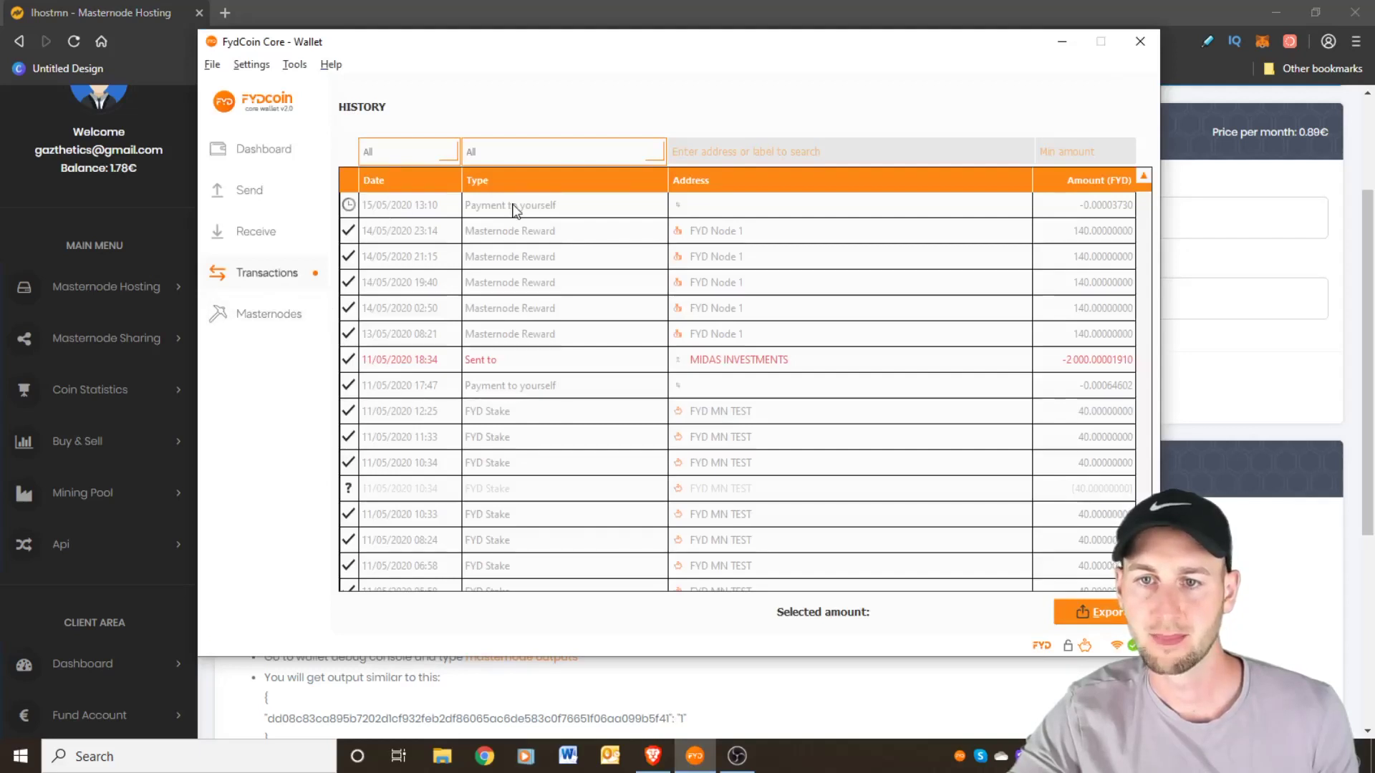
mouse_move(349, 207)
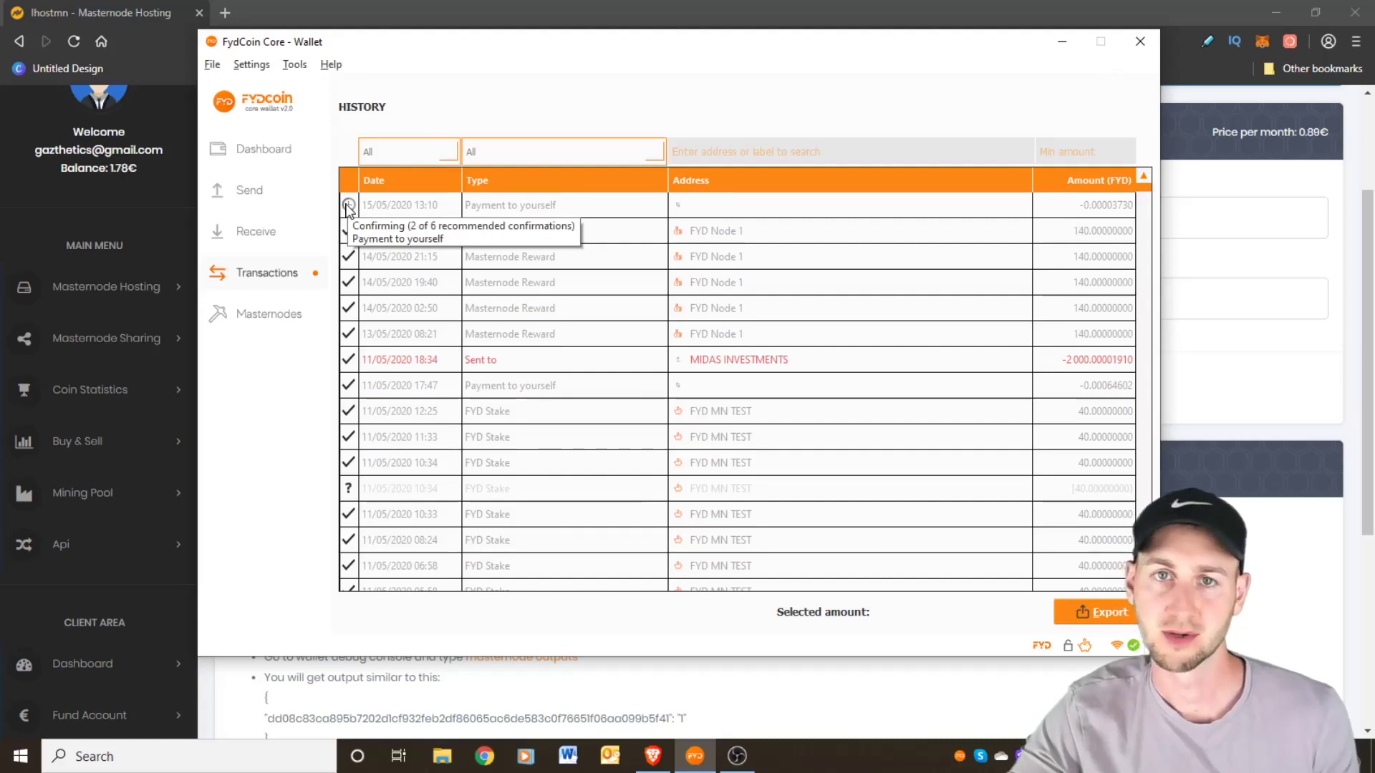
click(349, 207)
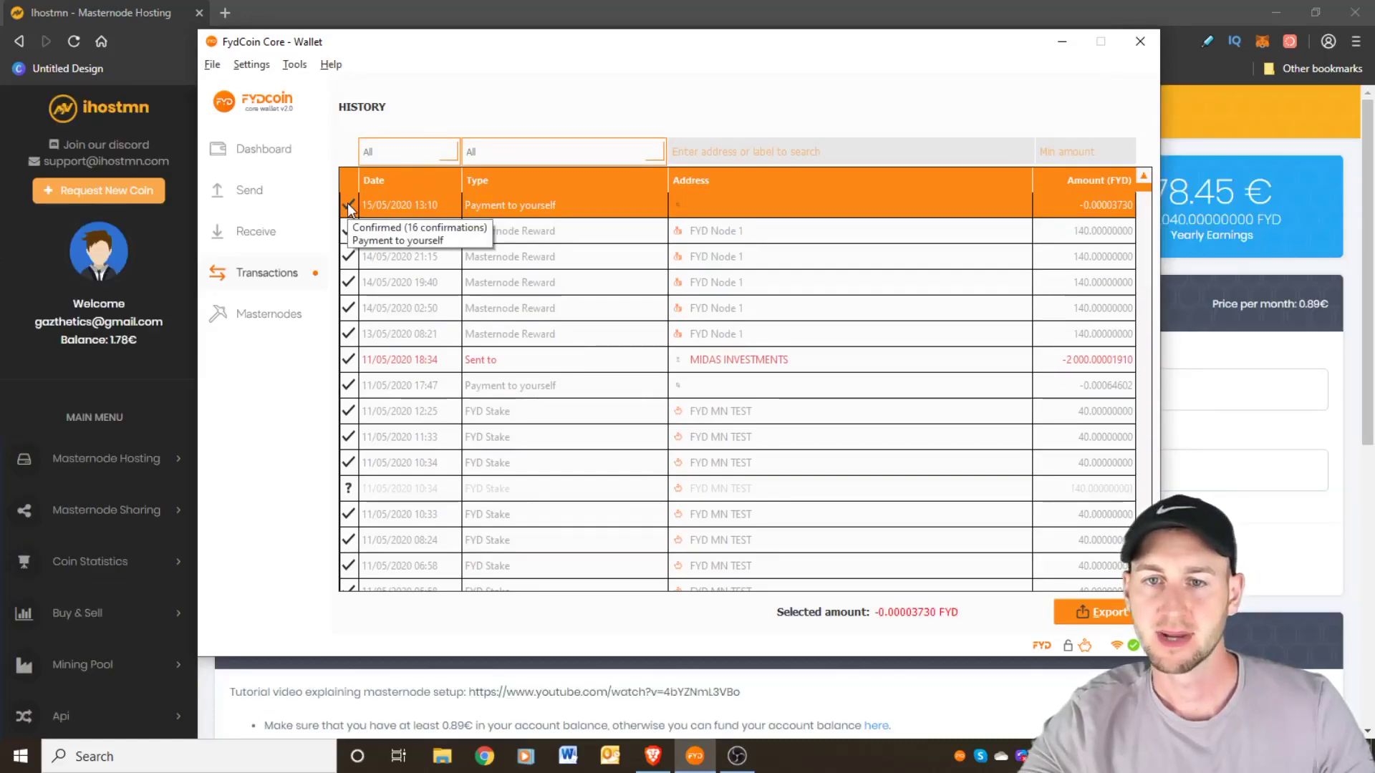
click(428, 11)
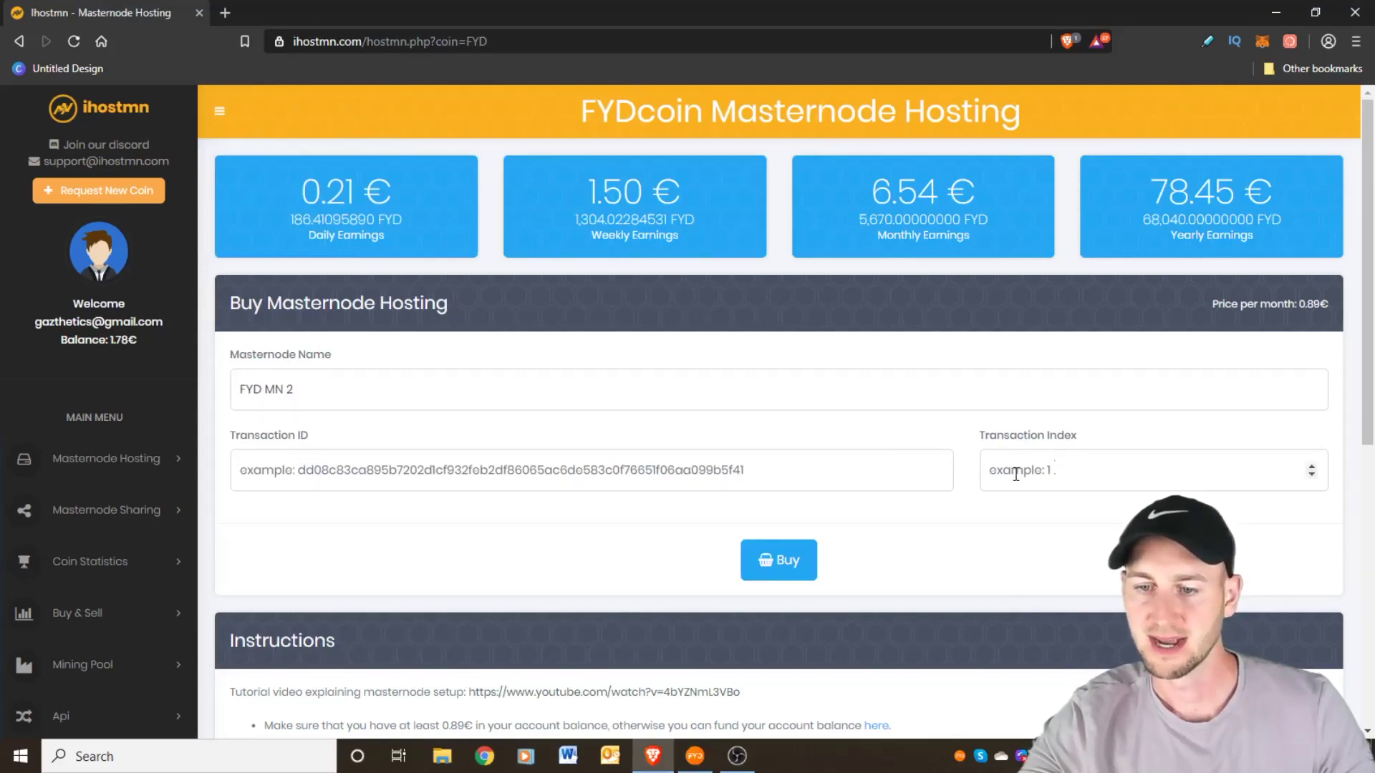
click(694, 757)
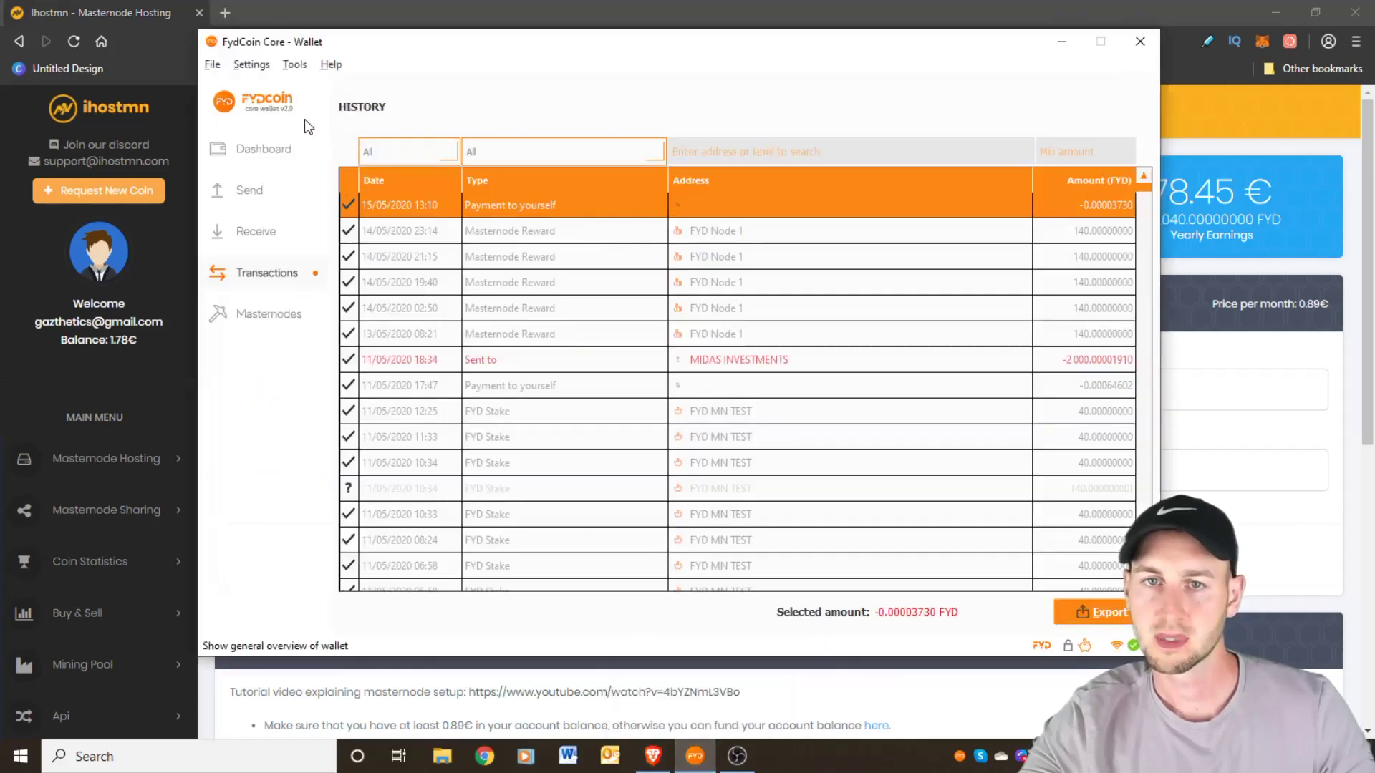
Step: Run 'masternode outputs' in the Debug console and copy the returned collateral txhash
click(294, 65)
click(294, 64)
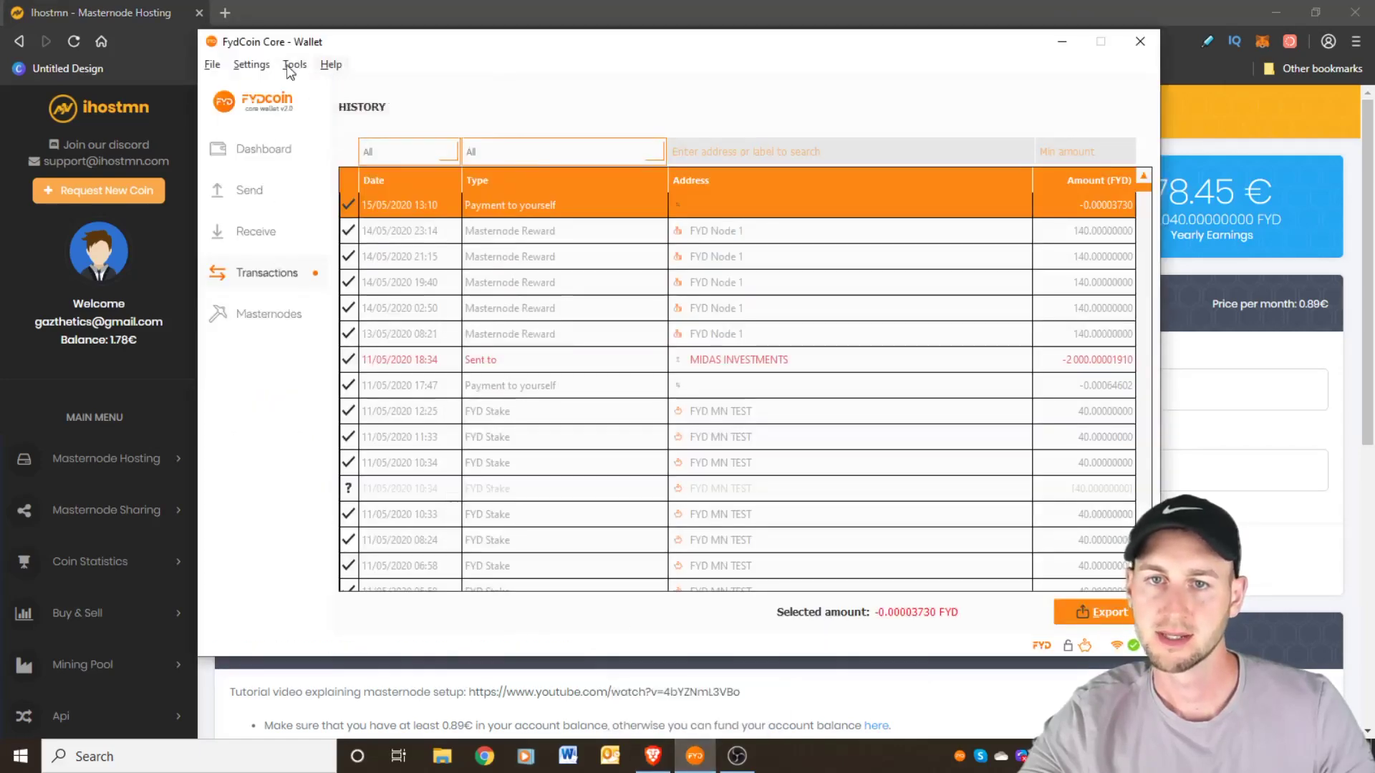
click(294, 65)
click(330, 106)
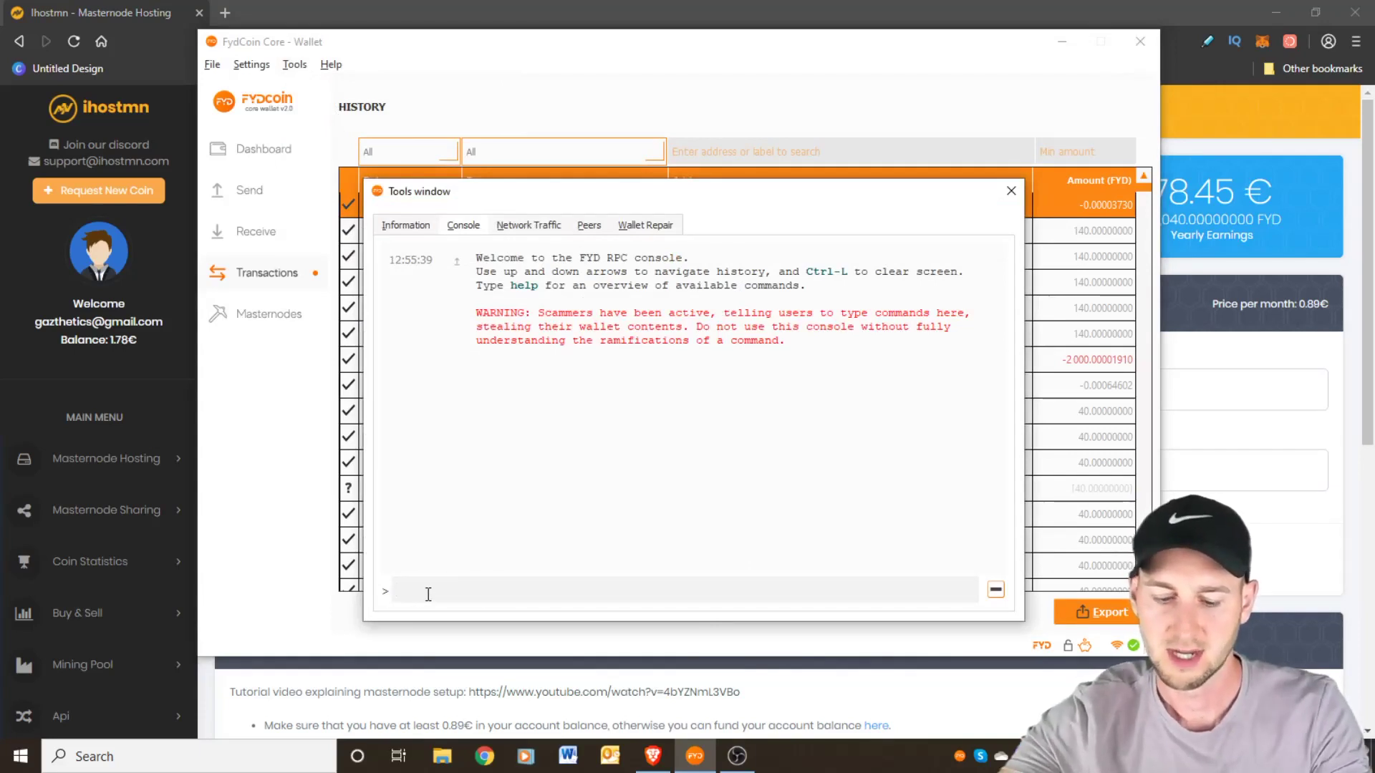
text(master)
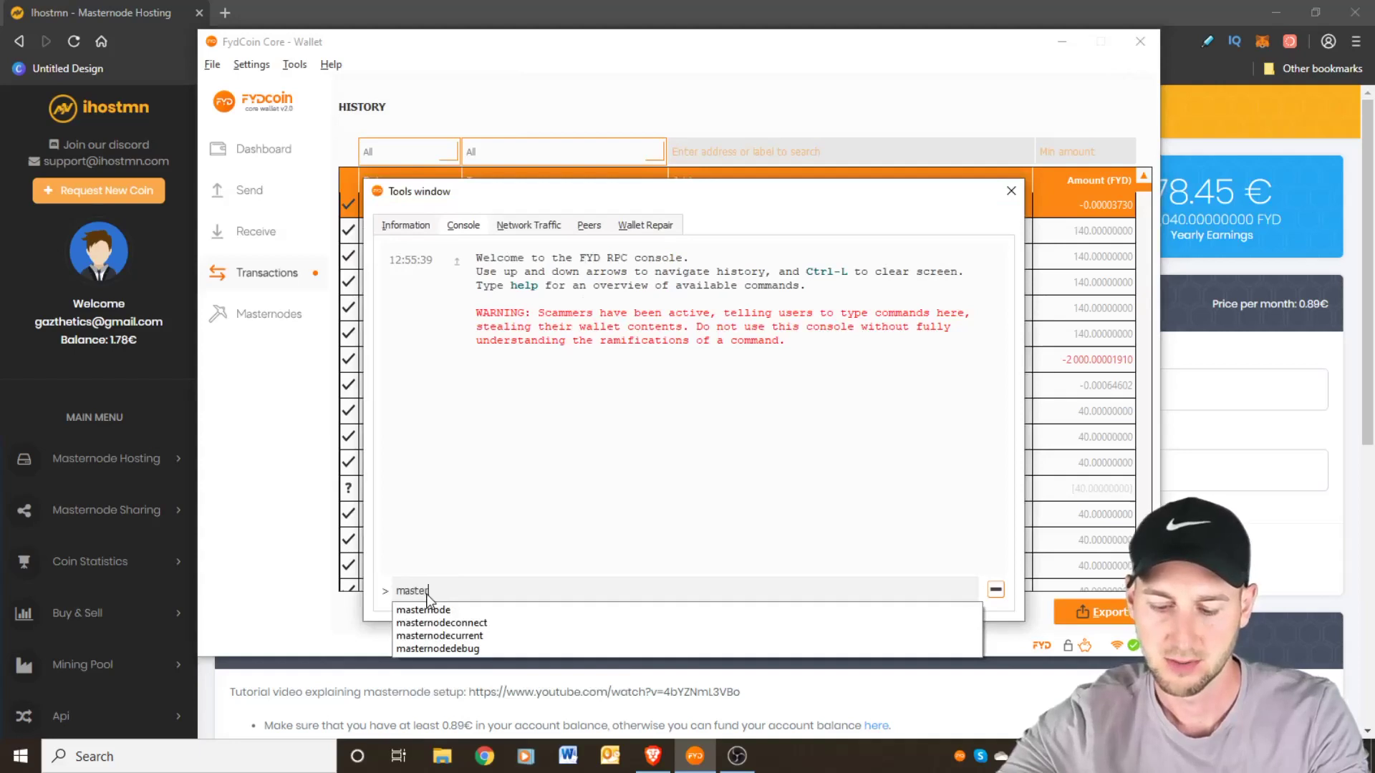
text(node )
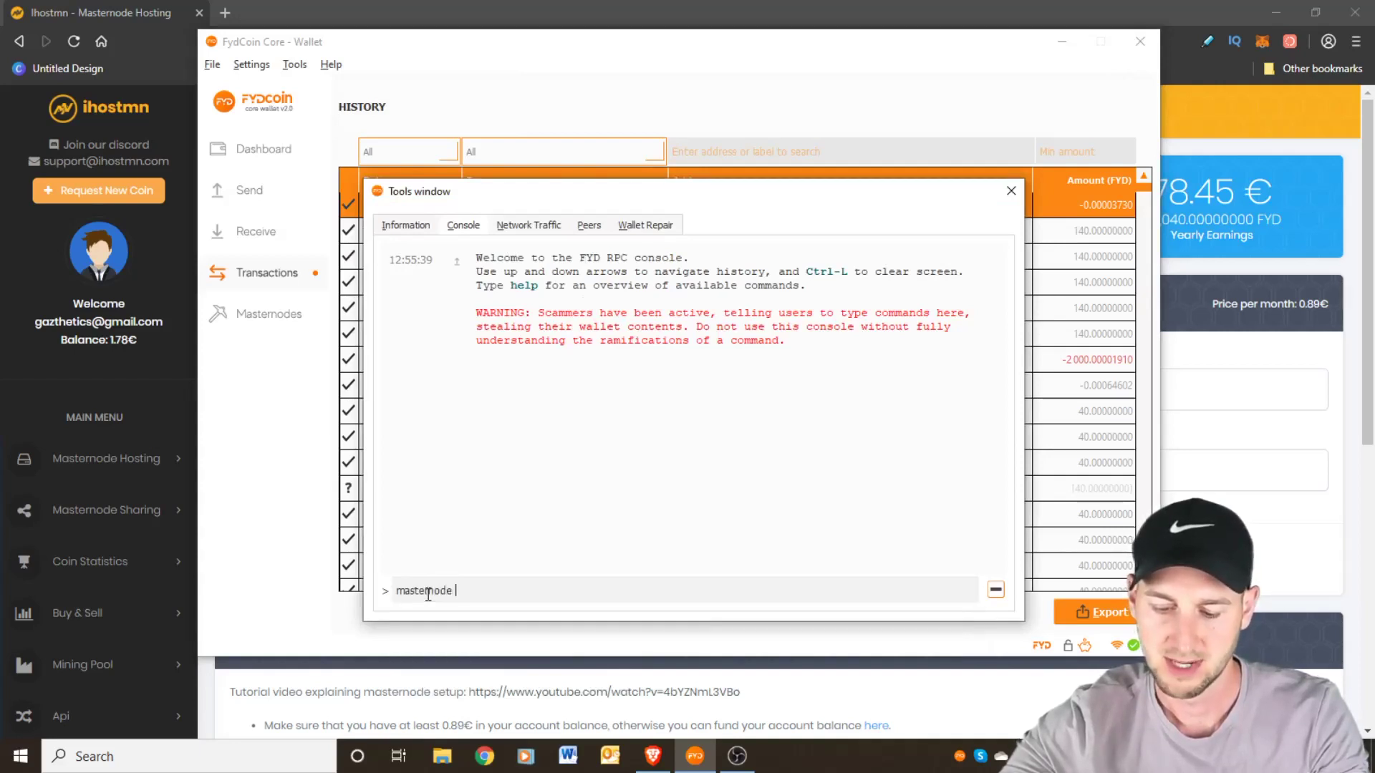
text(outpu)
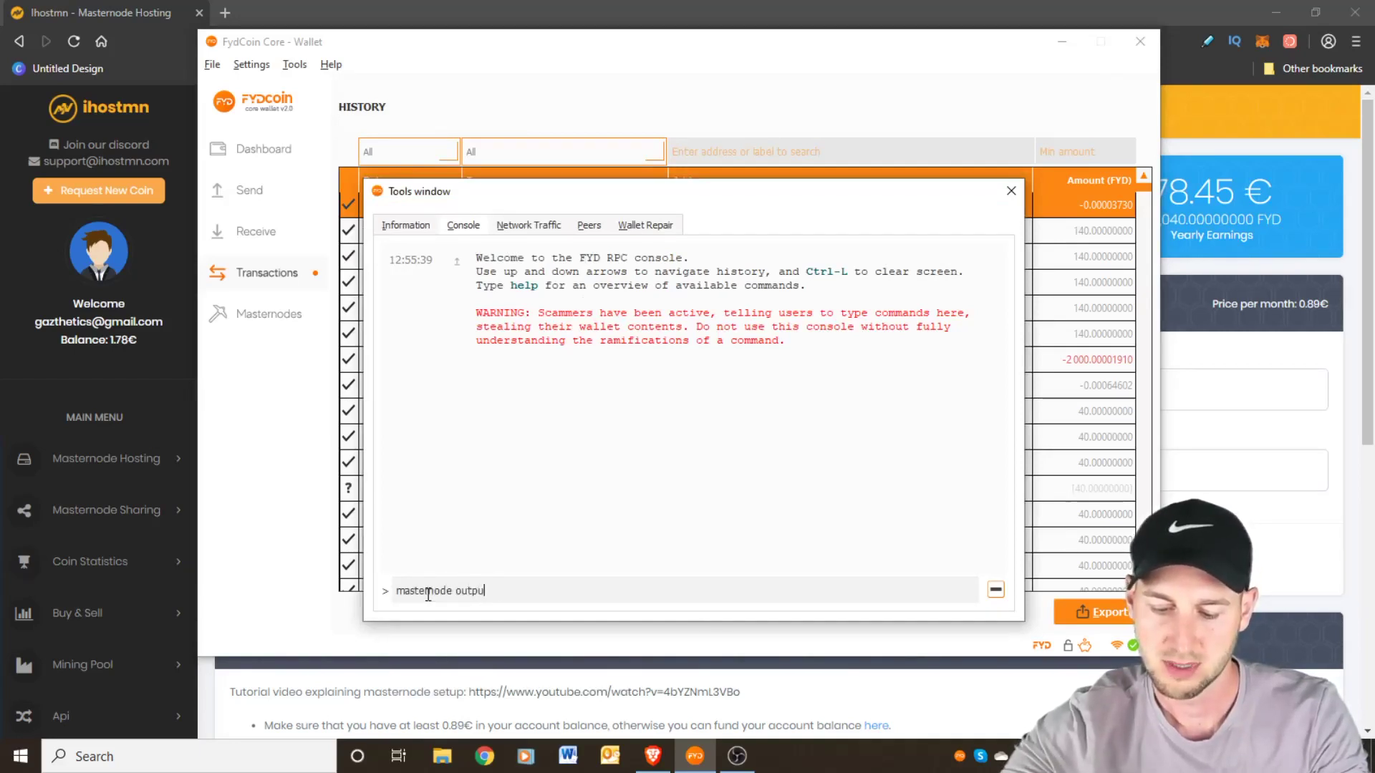
text(ts)
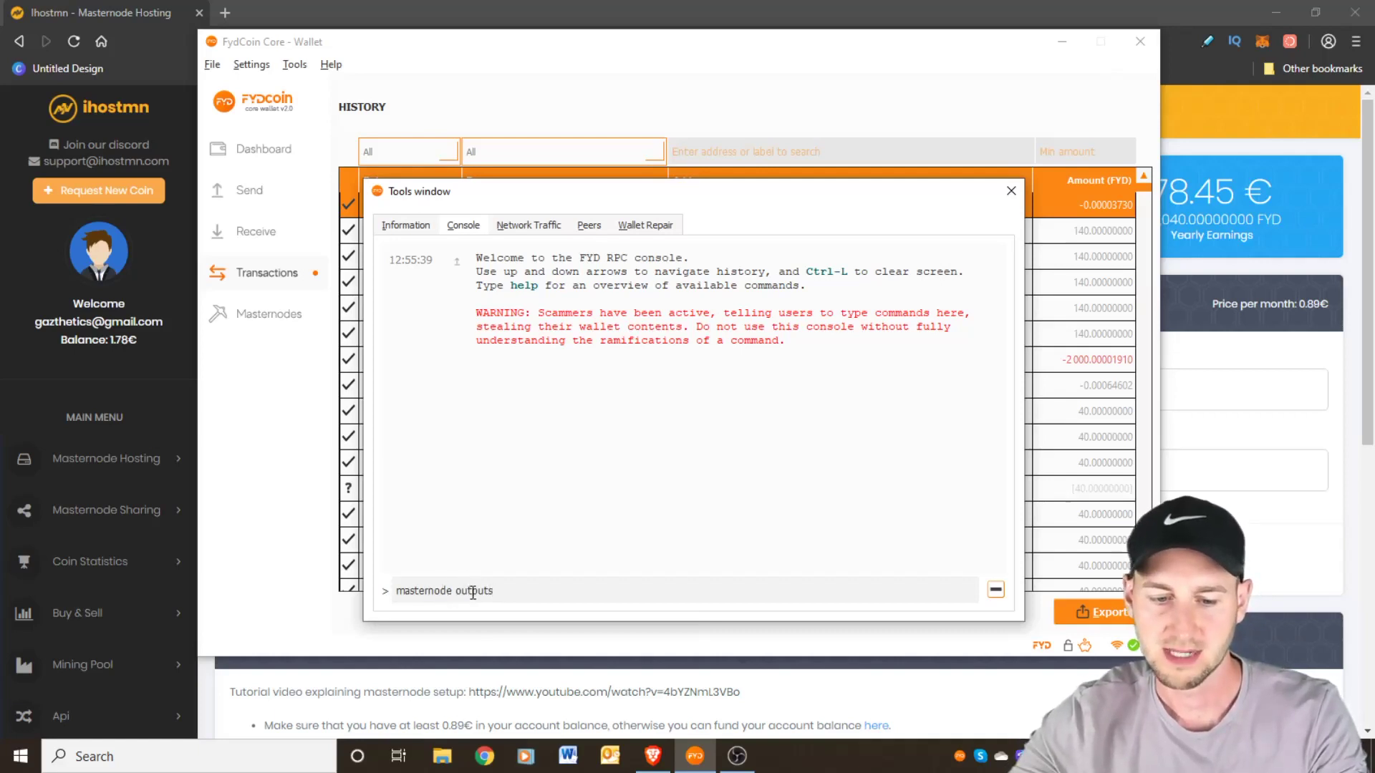
key(Return)
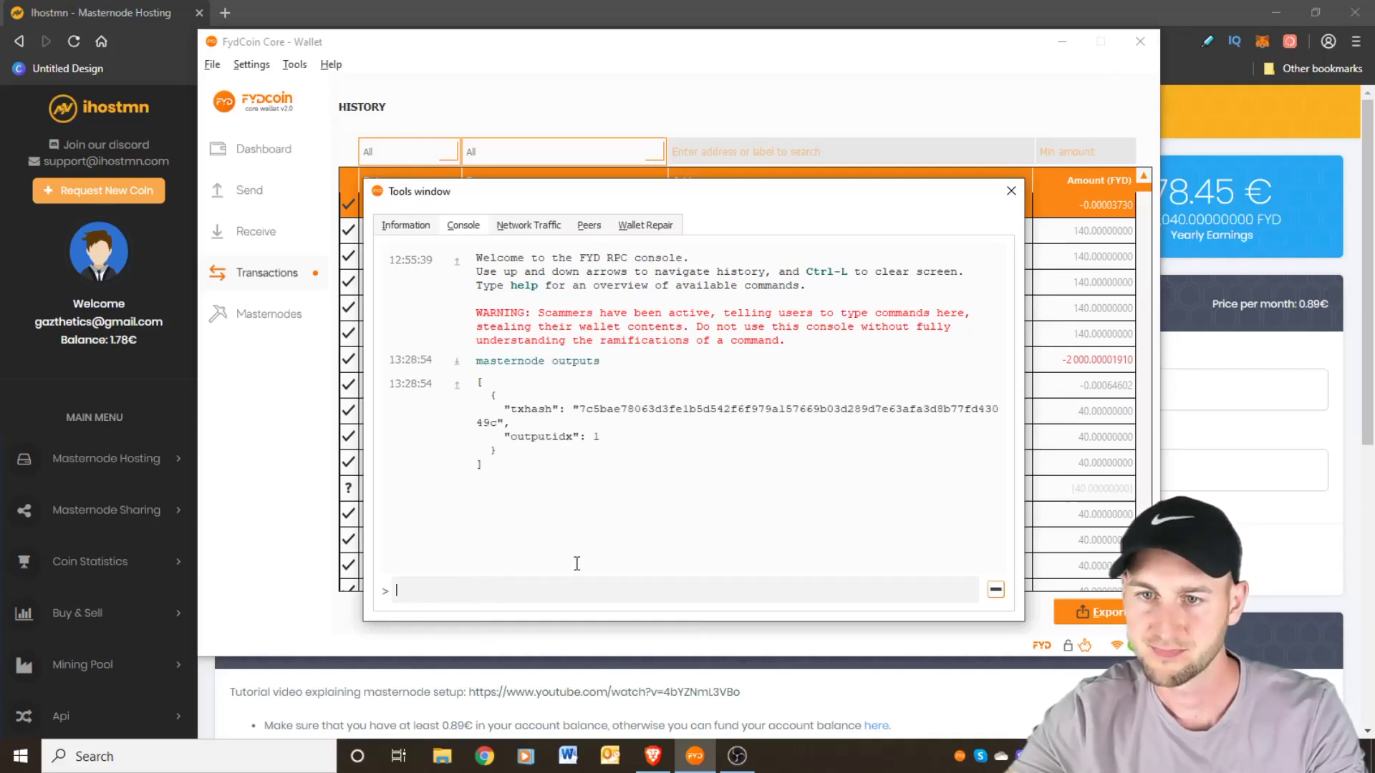
click(672, 409)
double_click(671, 409)
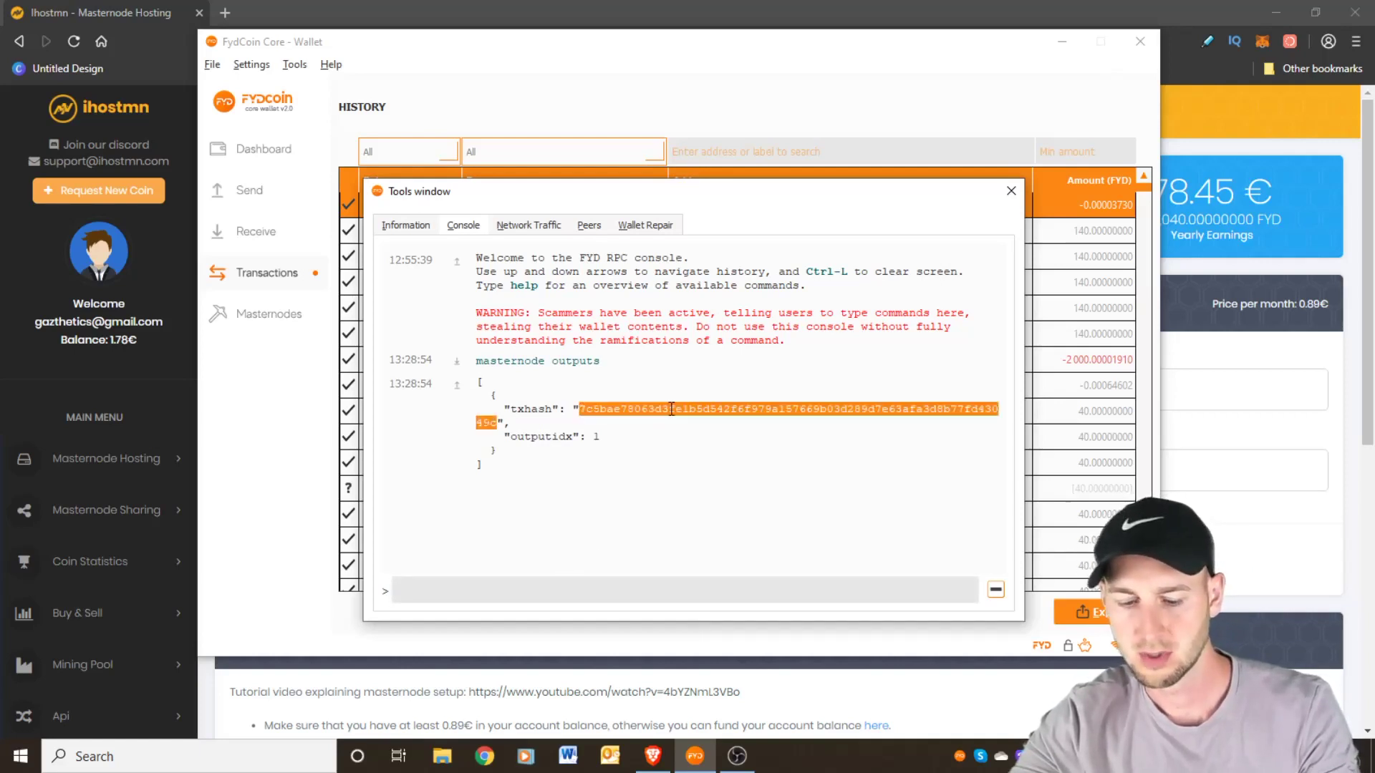
click(574, 19)
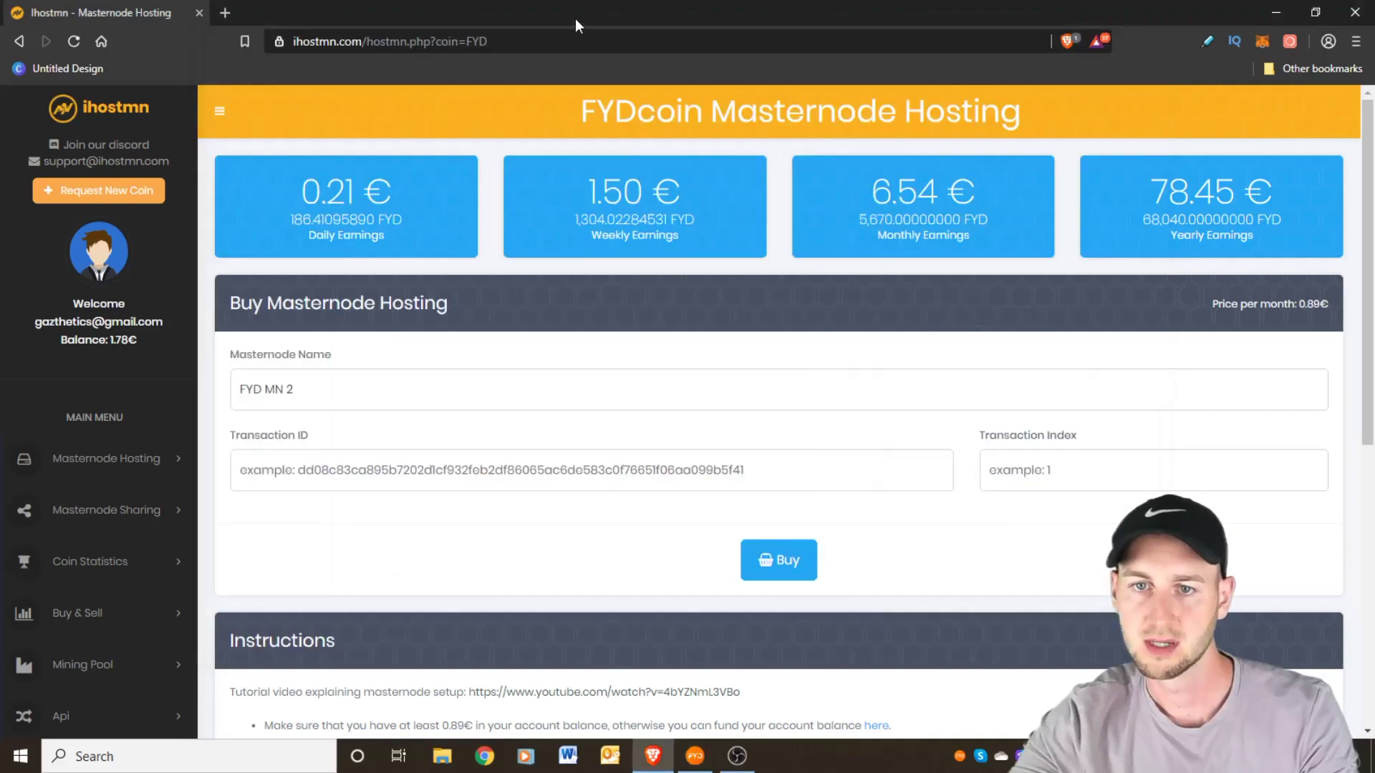
Step: Buy FYD MN 2 hosting using the pasted collateral txhash as Transaction ID and index 1
click(366, 472)
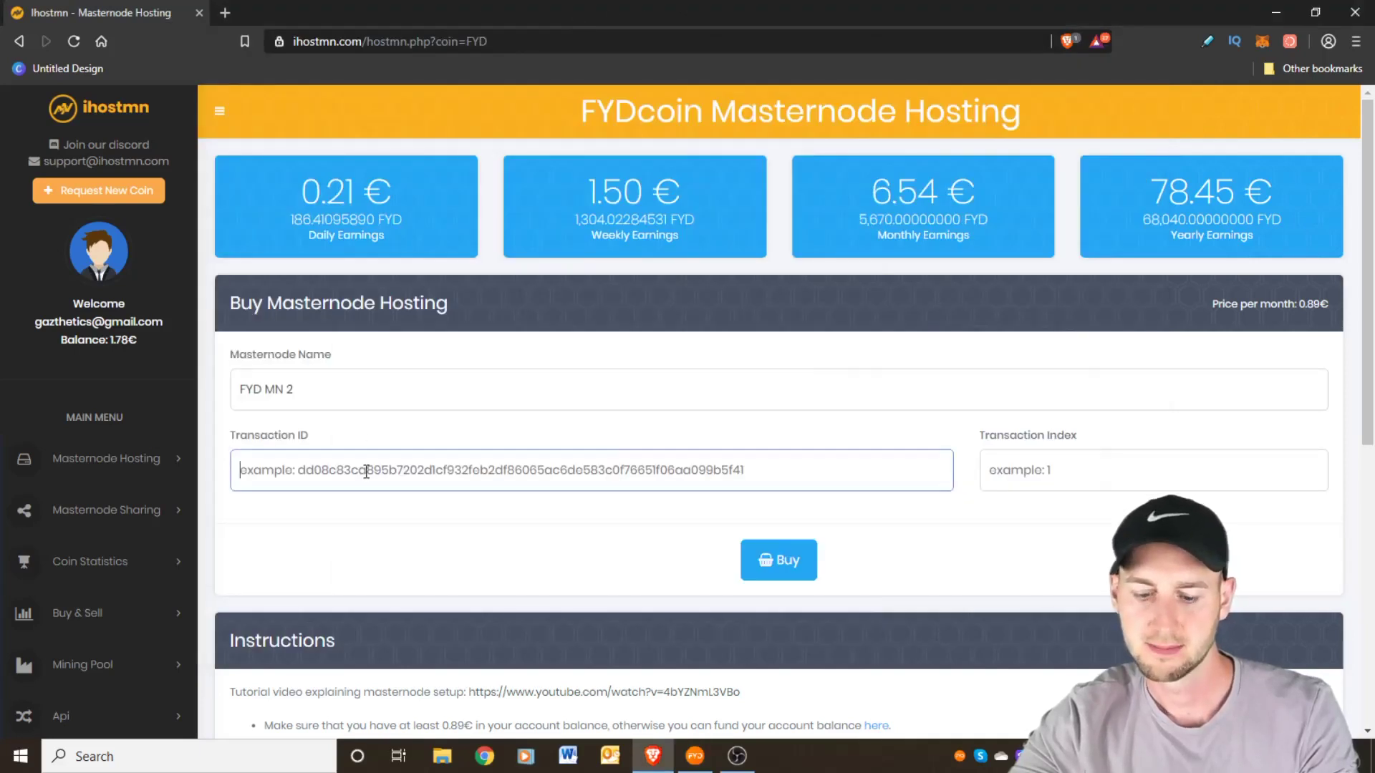
text(7c5bae78063d3fe1b5d542f6f979a157669b03d289d7e63afa3d8b77fd43049c)
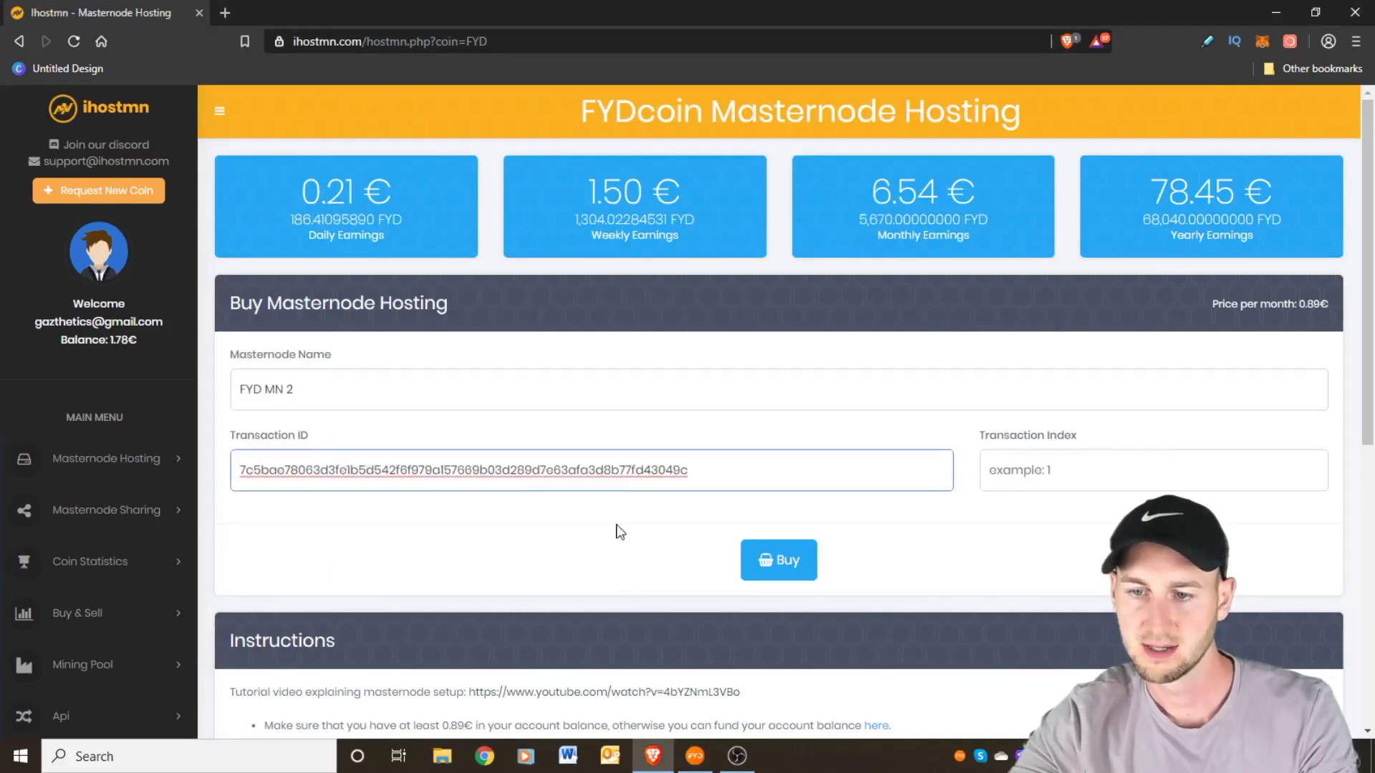
click(695, 756)
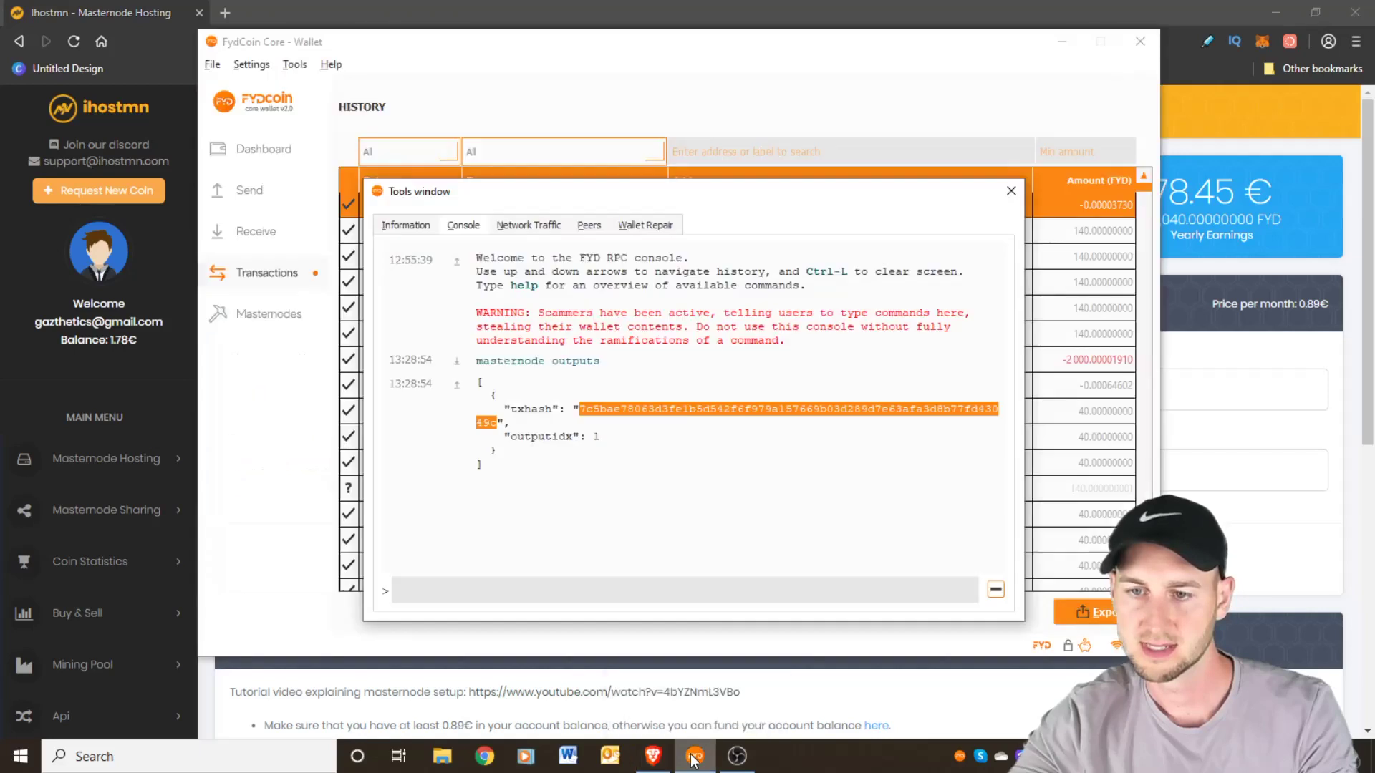
double_click(597, 437)
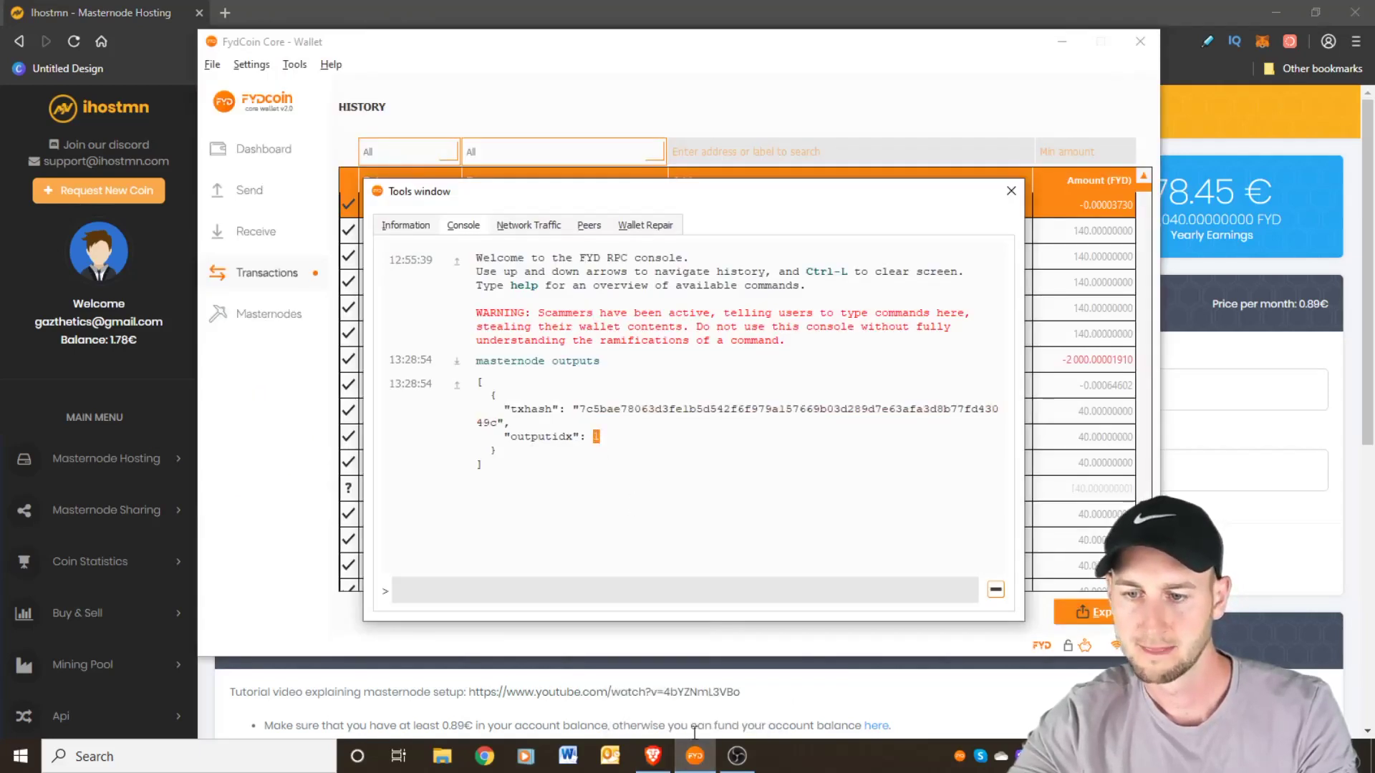
click(638, 13)
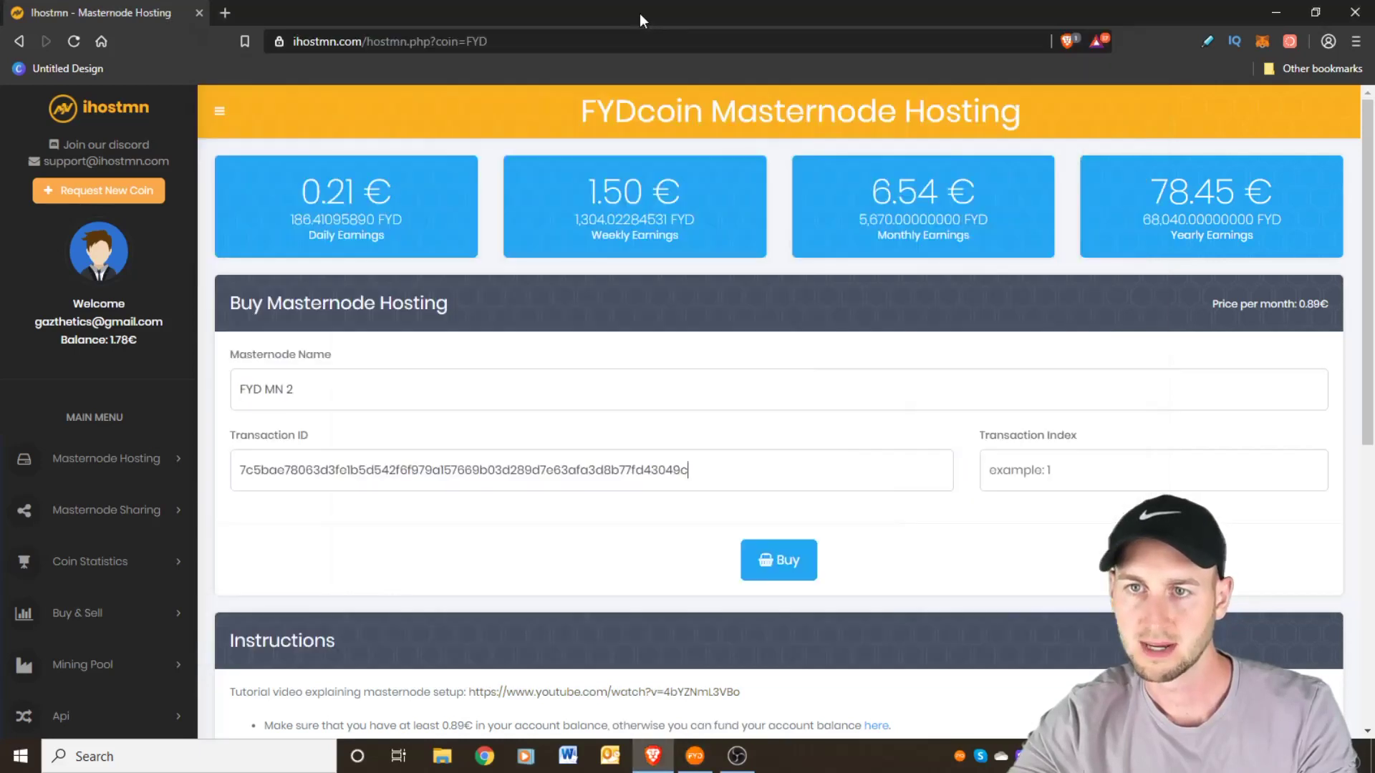
click(1017, 473)
text(1)
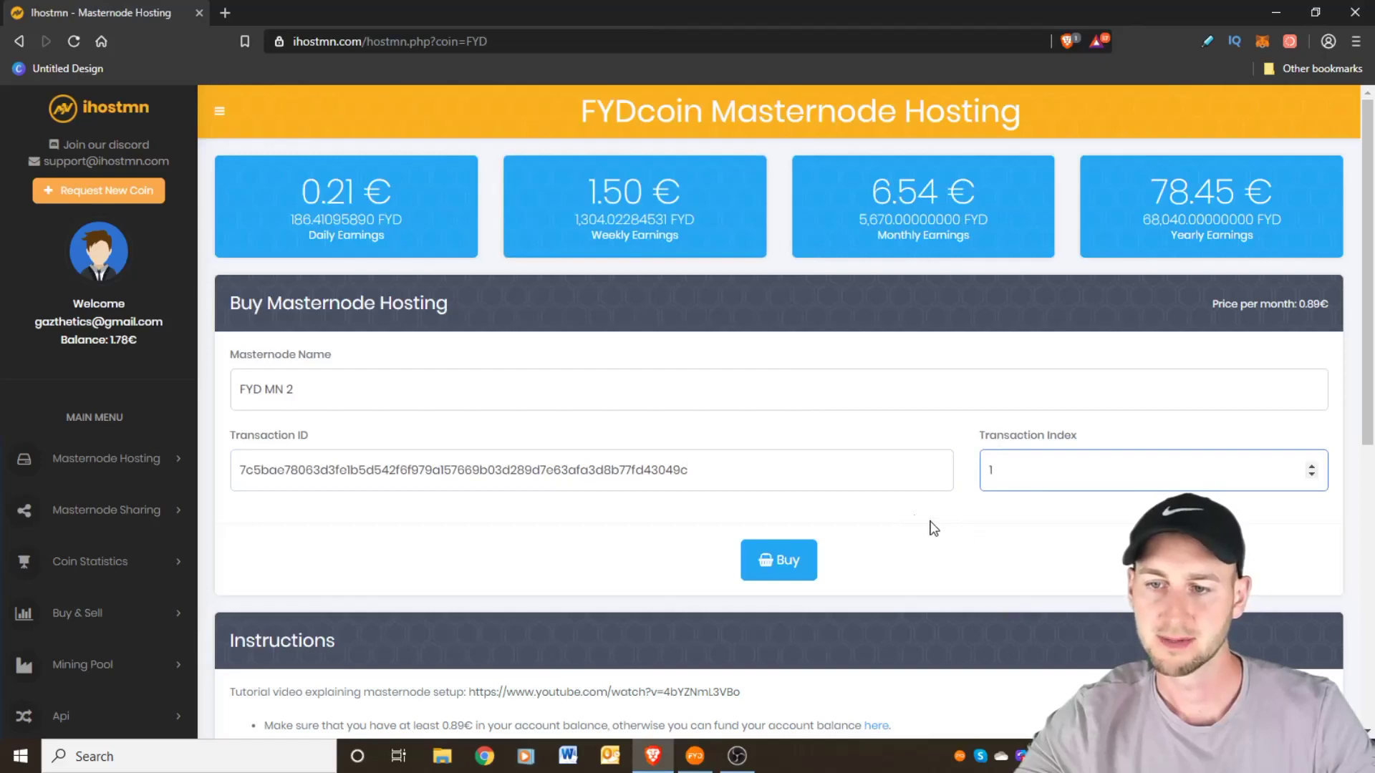
click(782, 561)
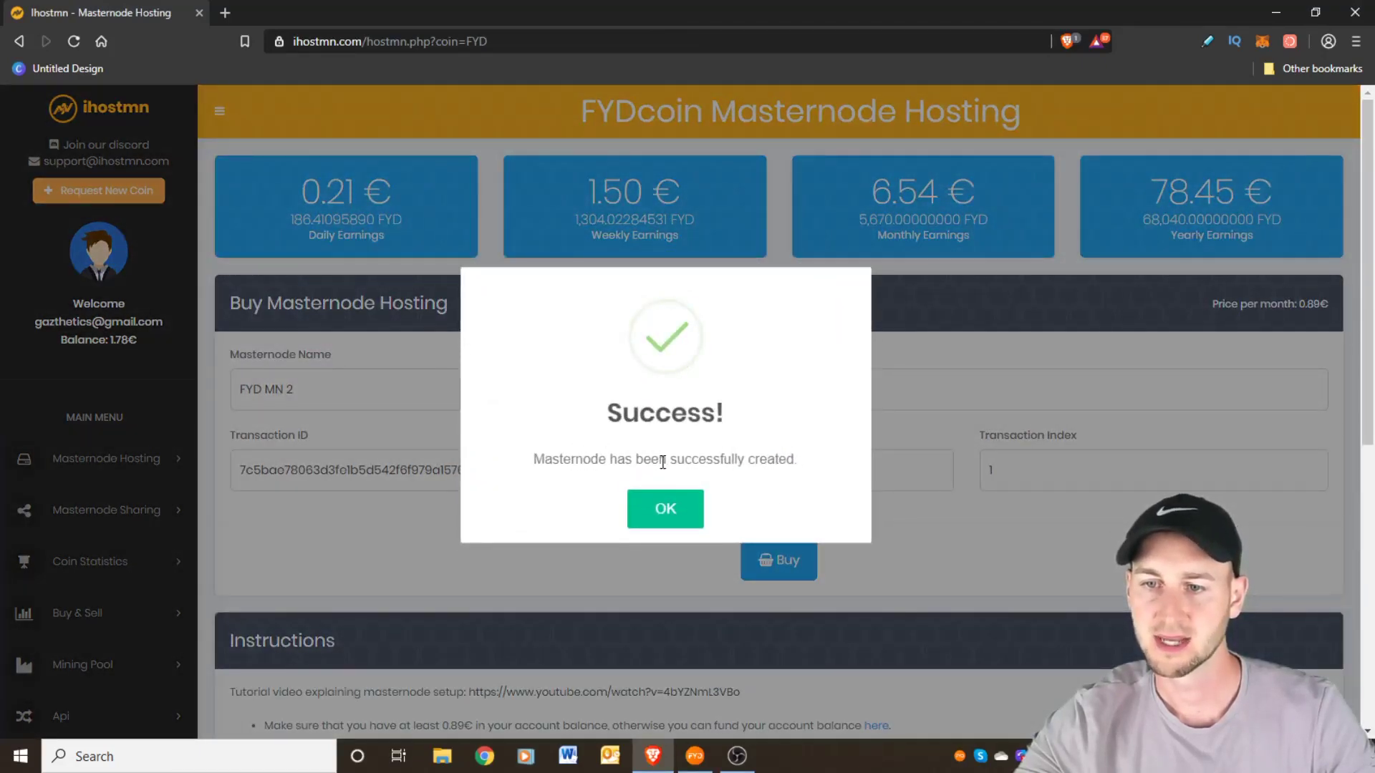
click(666, 509)
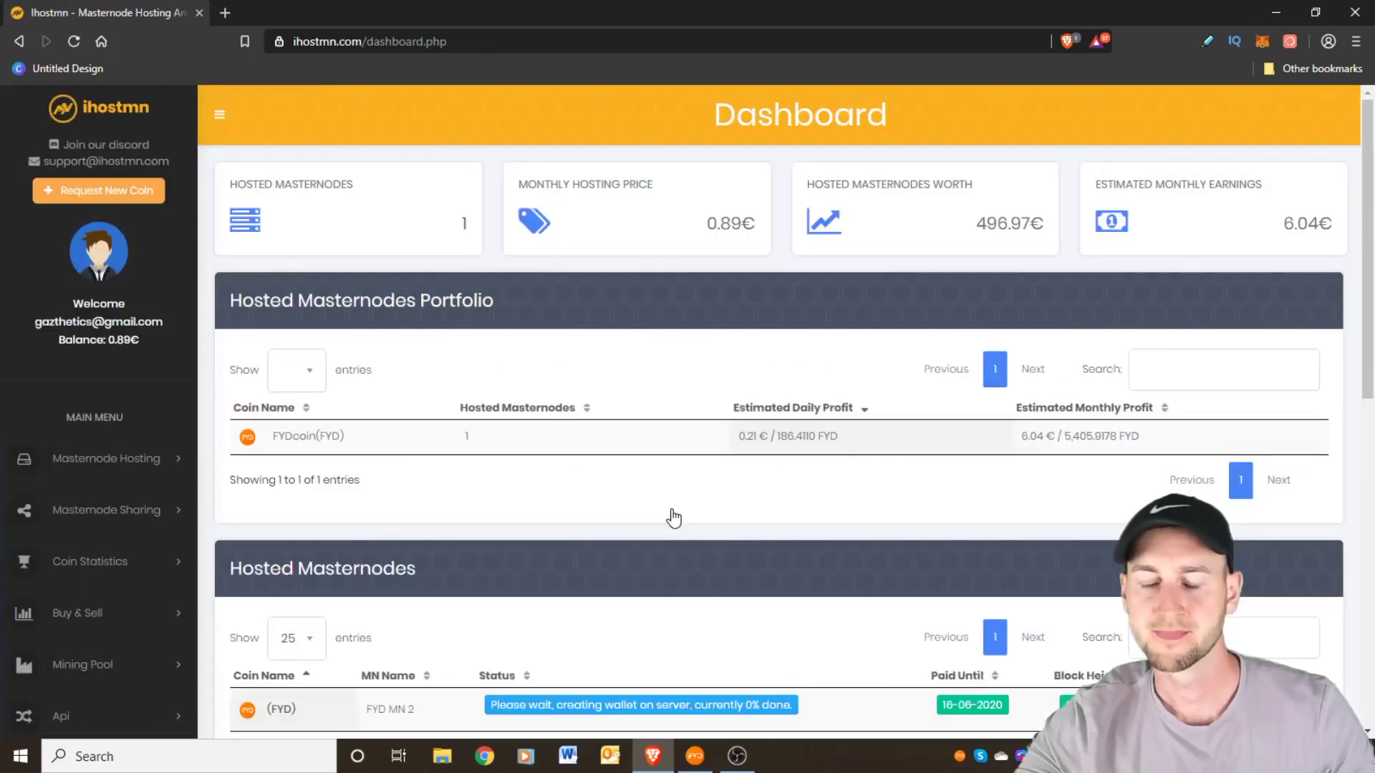
Step: Scroll the Dashboard to the Hosted Masternodes table to check FYD MN 2's installation status
scroll(653, 432, down, 1)
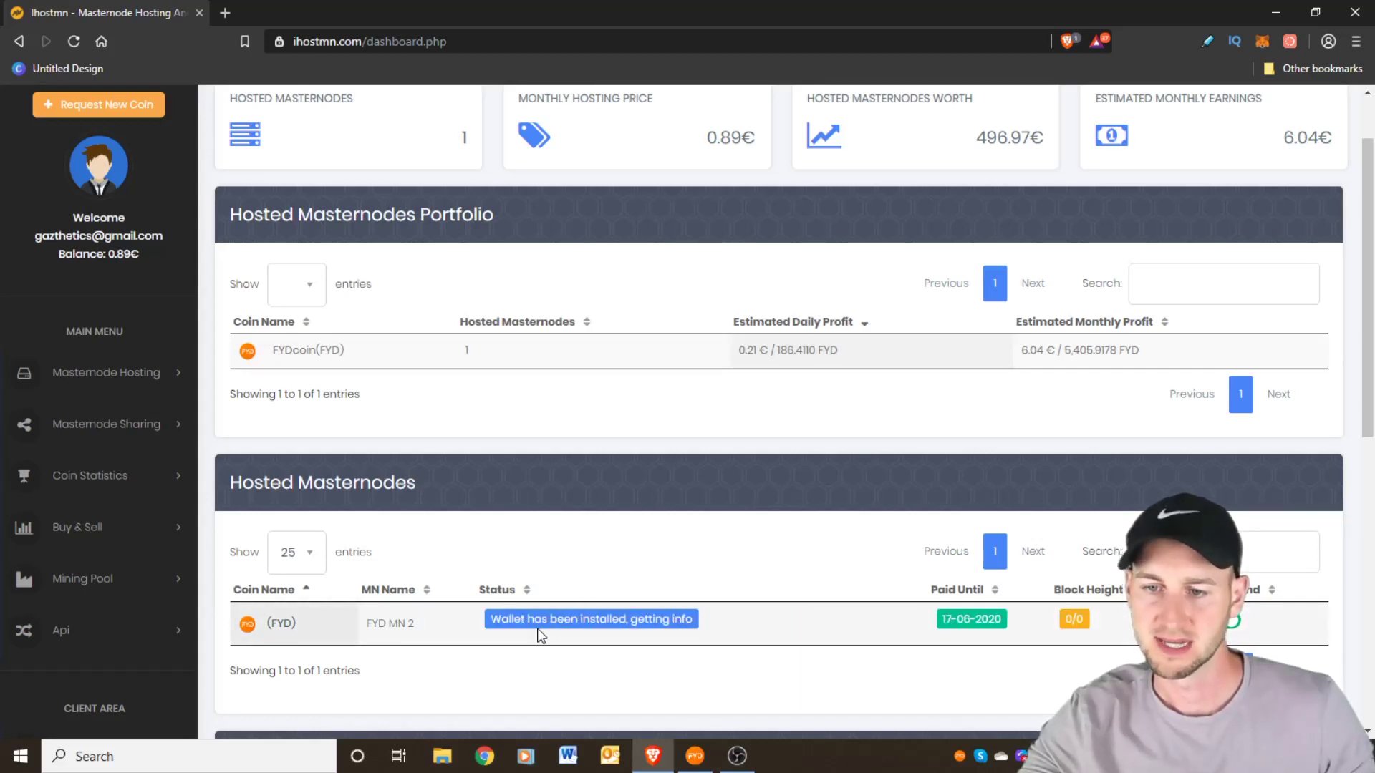
Step: Copy FYD MN 2's masternode.conf line from its Masternode Info page
click(397, 626)
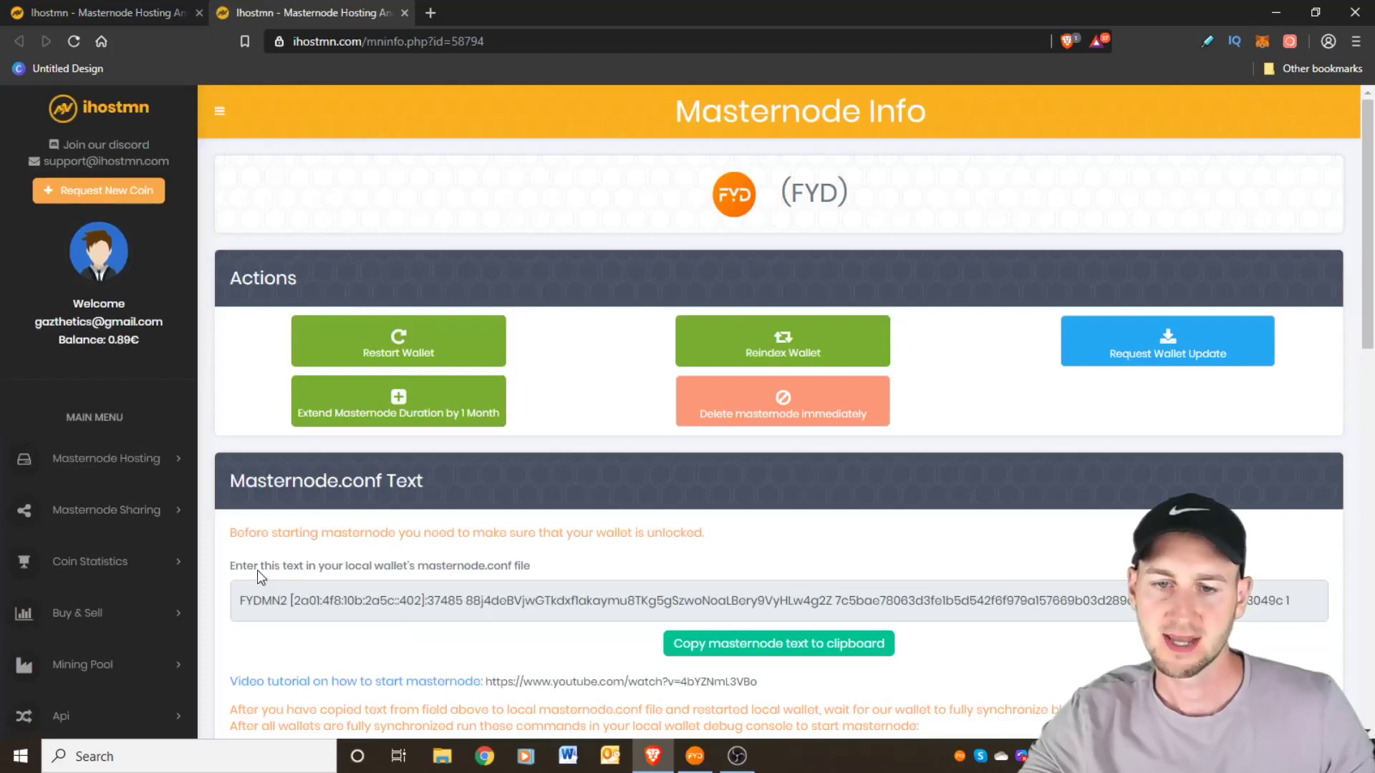
drag(232, 568, 528, 565)
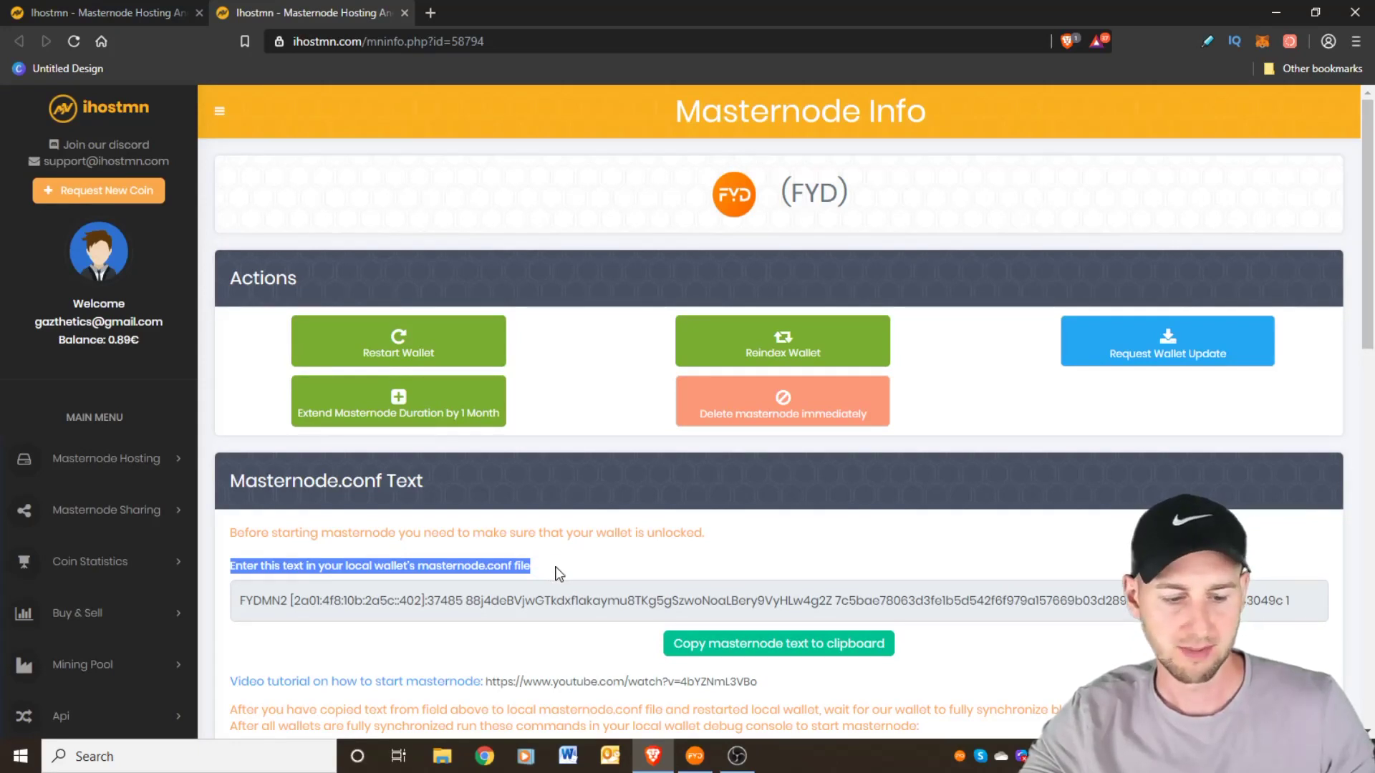
click(767, 652)
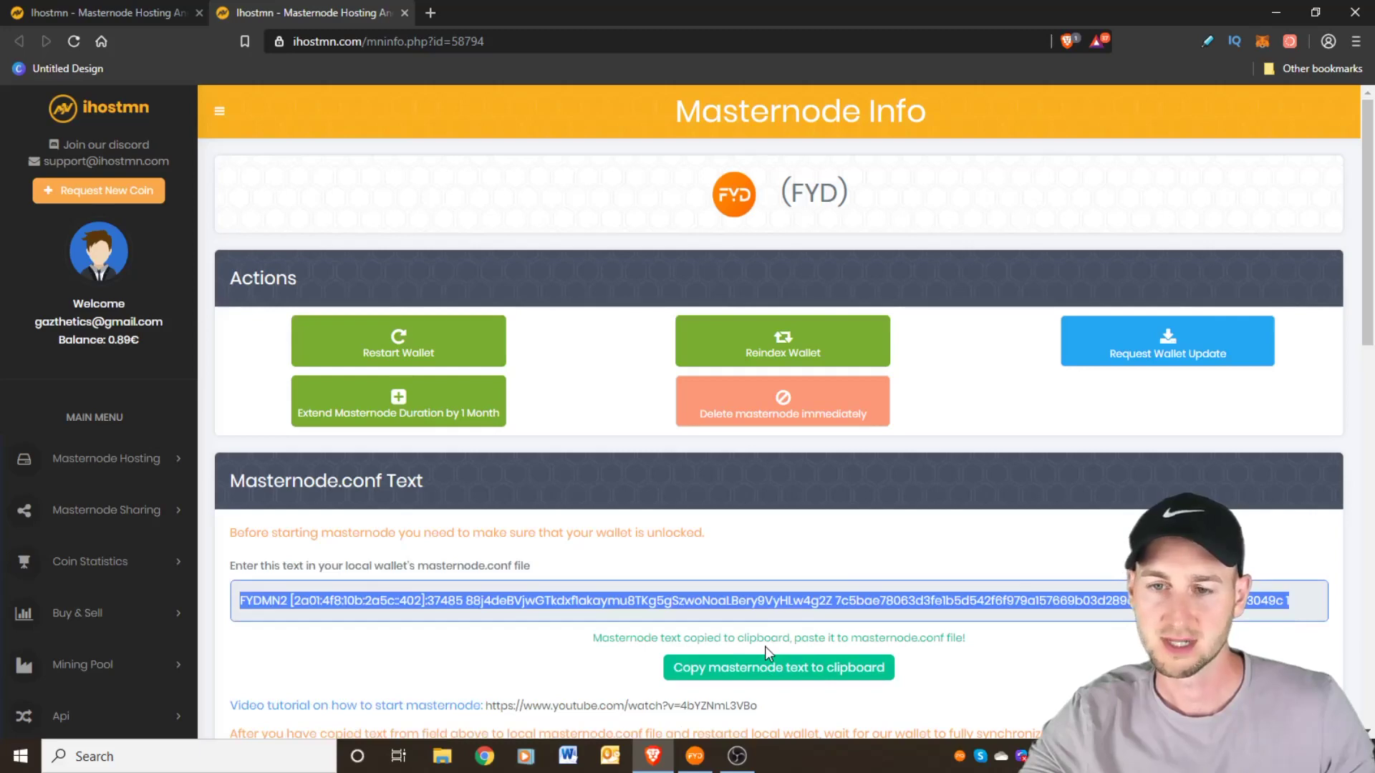
key(alt+Tab)
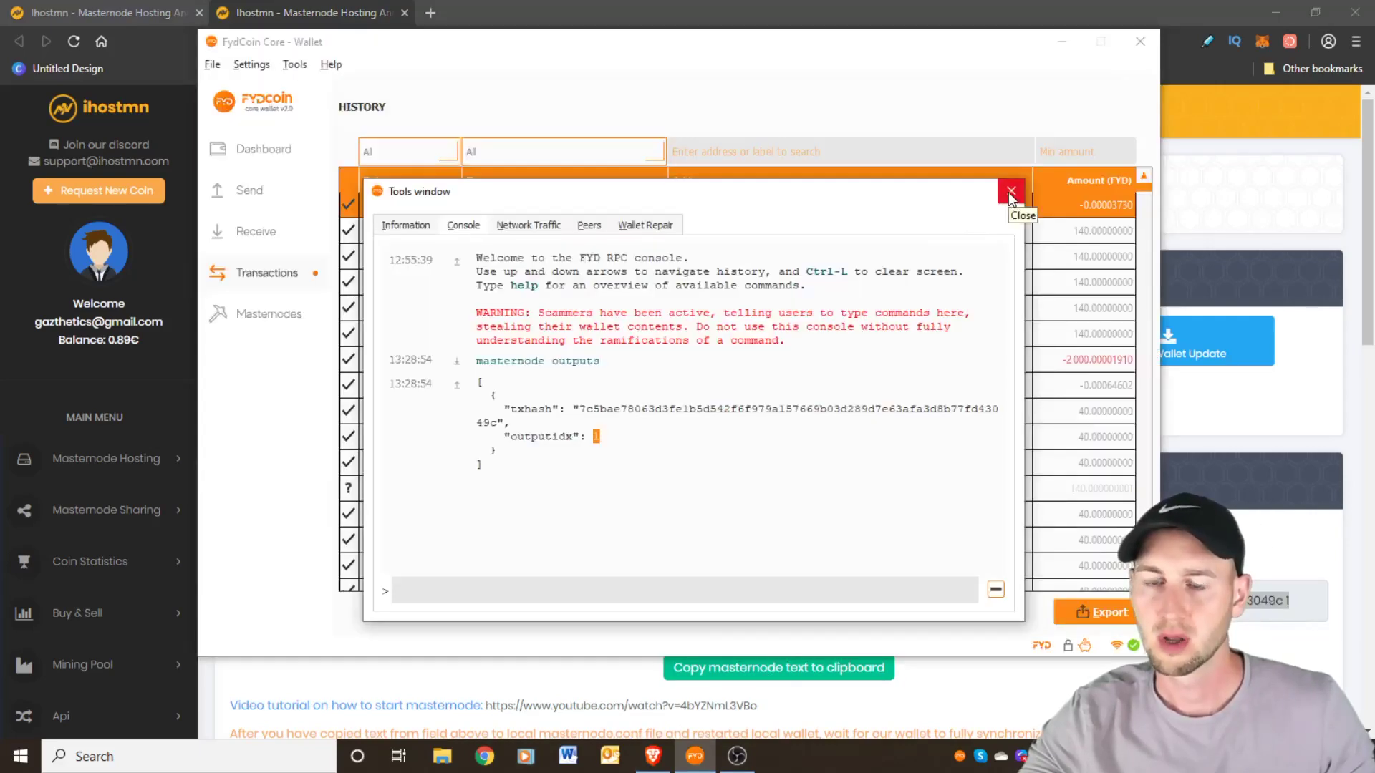
Step: Open the masternode configuration file from the wallet's Tools menu
click(1012, 194)
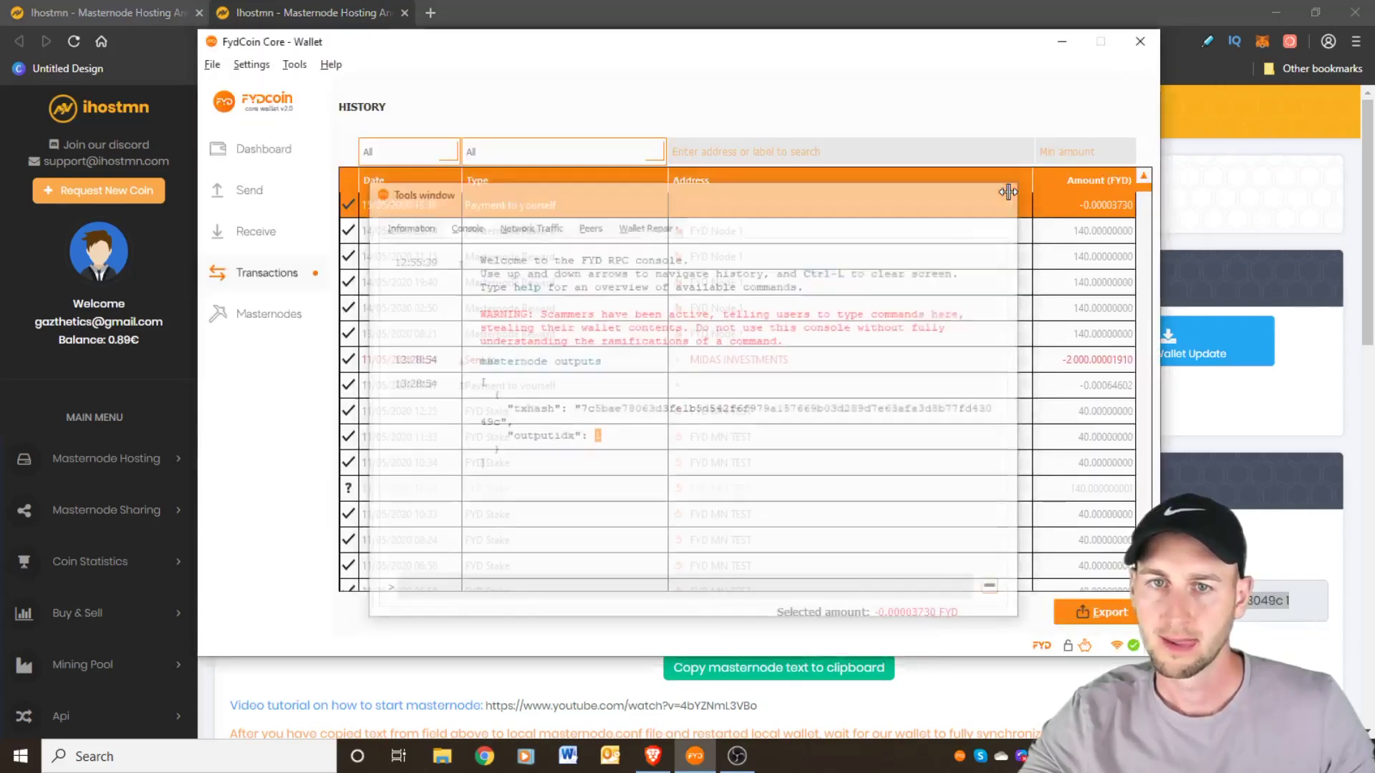
click(295, 66)
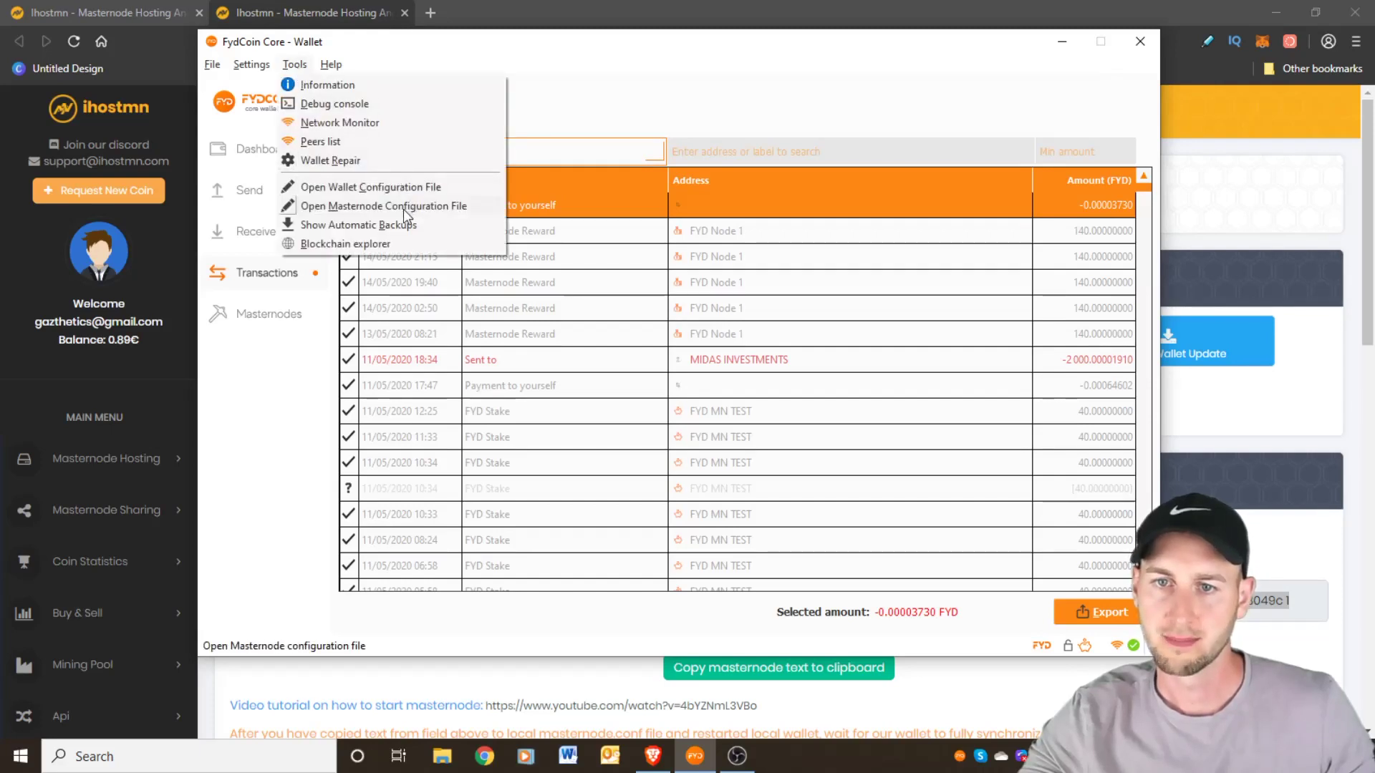
click(428, 207)
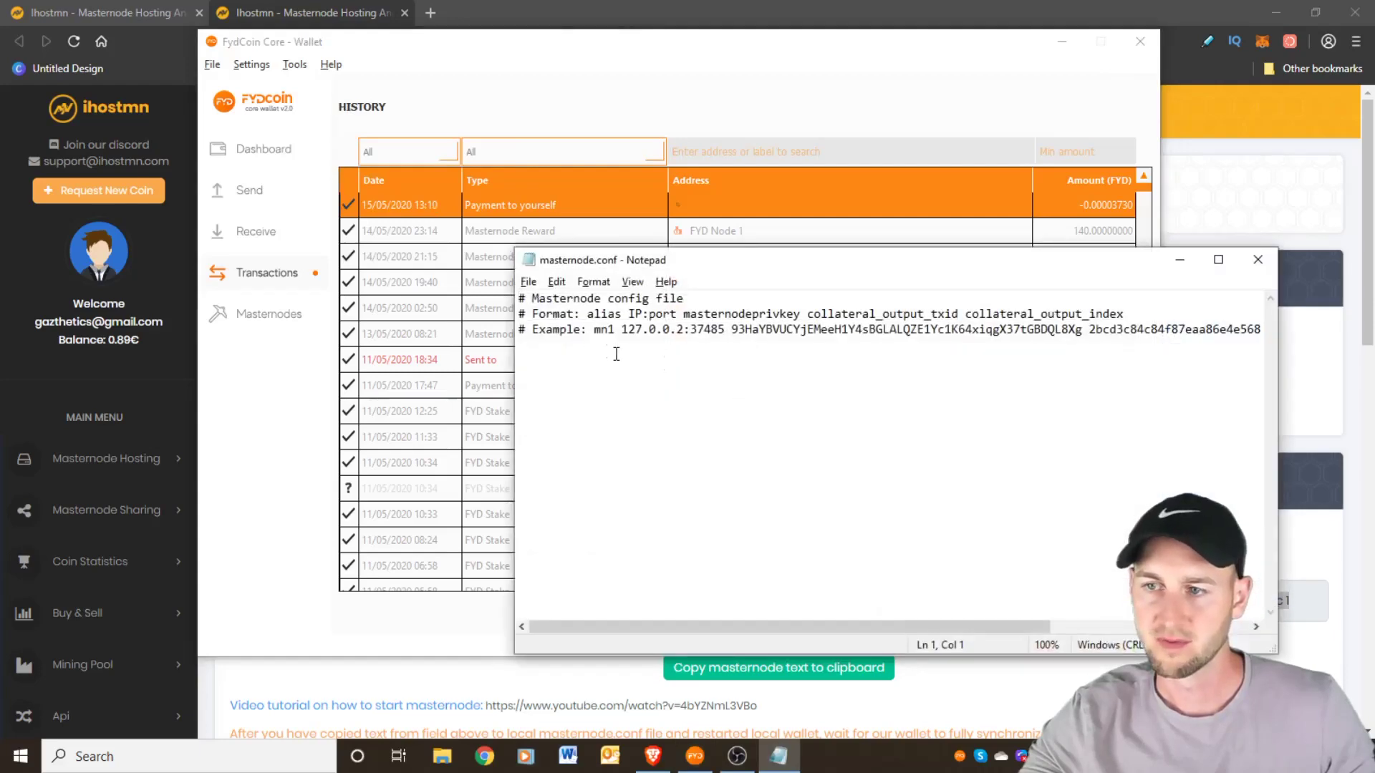
Step: Paste the FYDMN2 entry onto blank line 4 of masternode.conf and save it
click(546, 353)
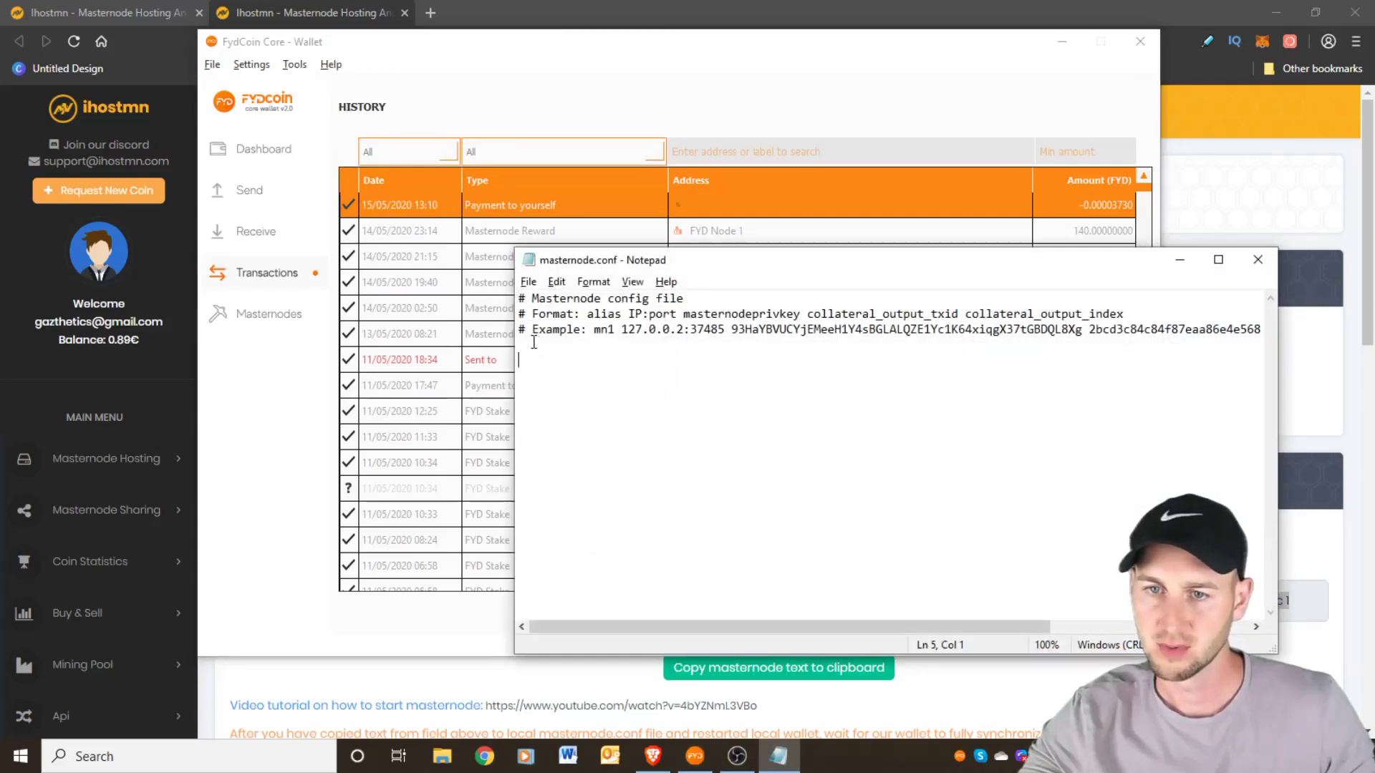
click(534, 343)
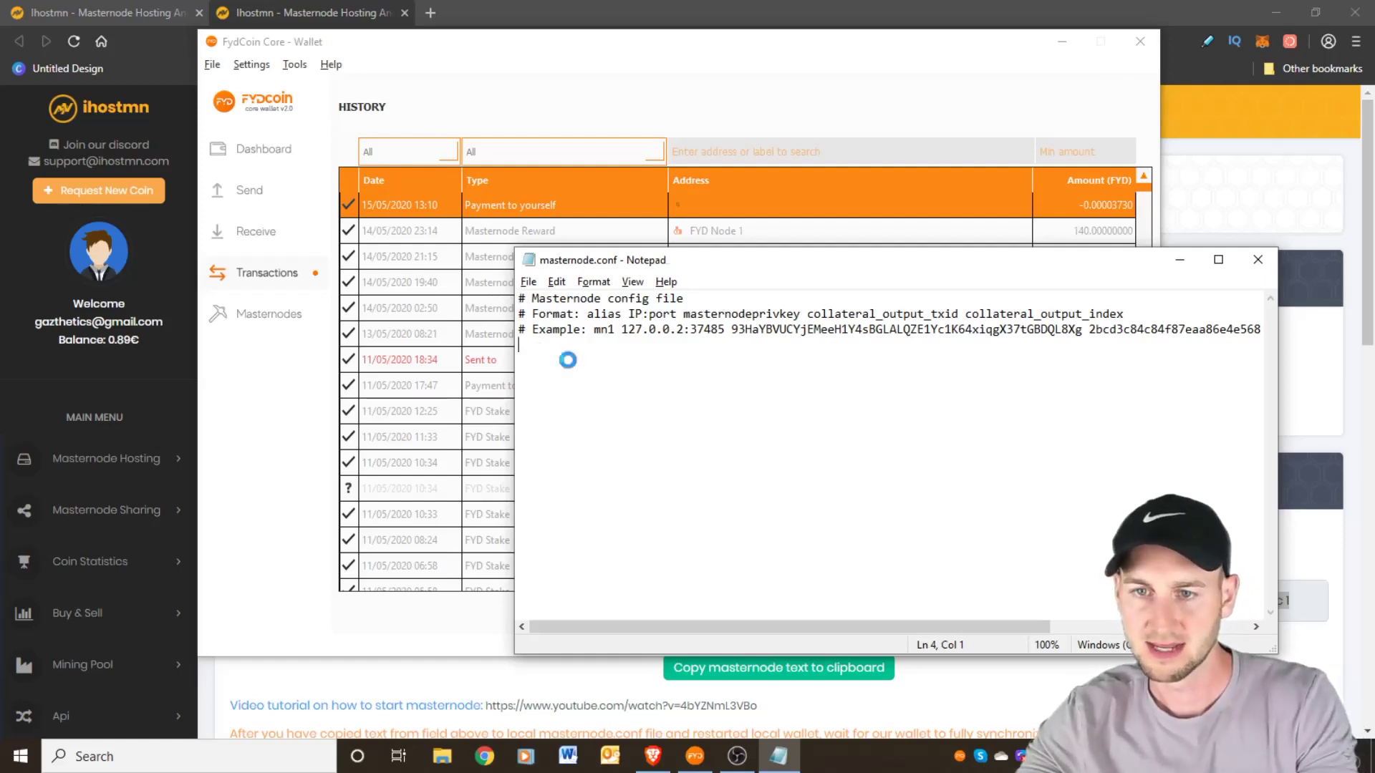
key(ctrl+v)
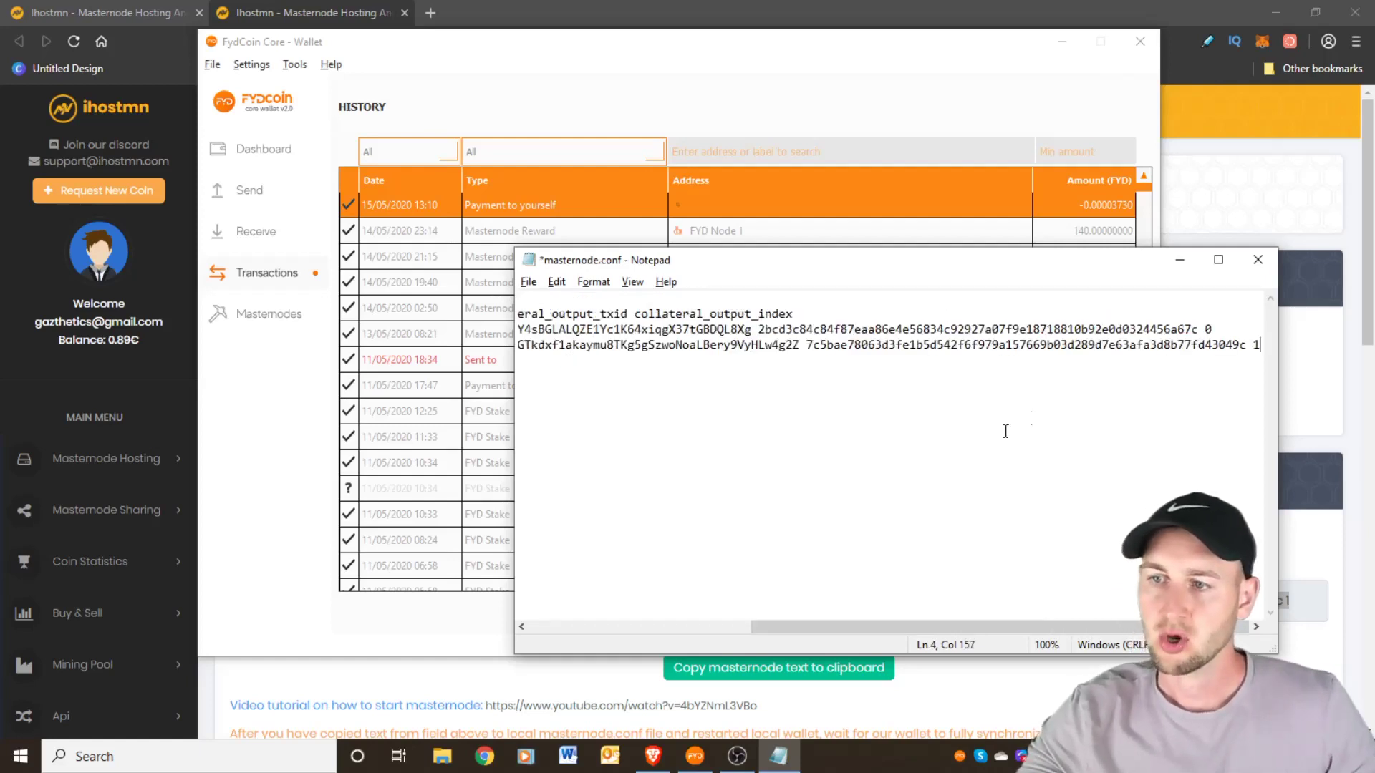
click(1262, 266)
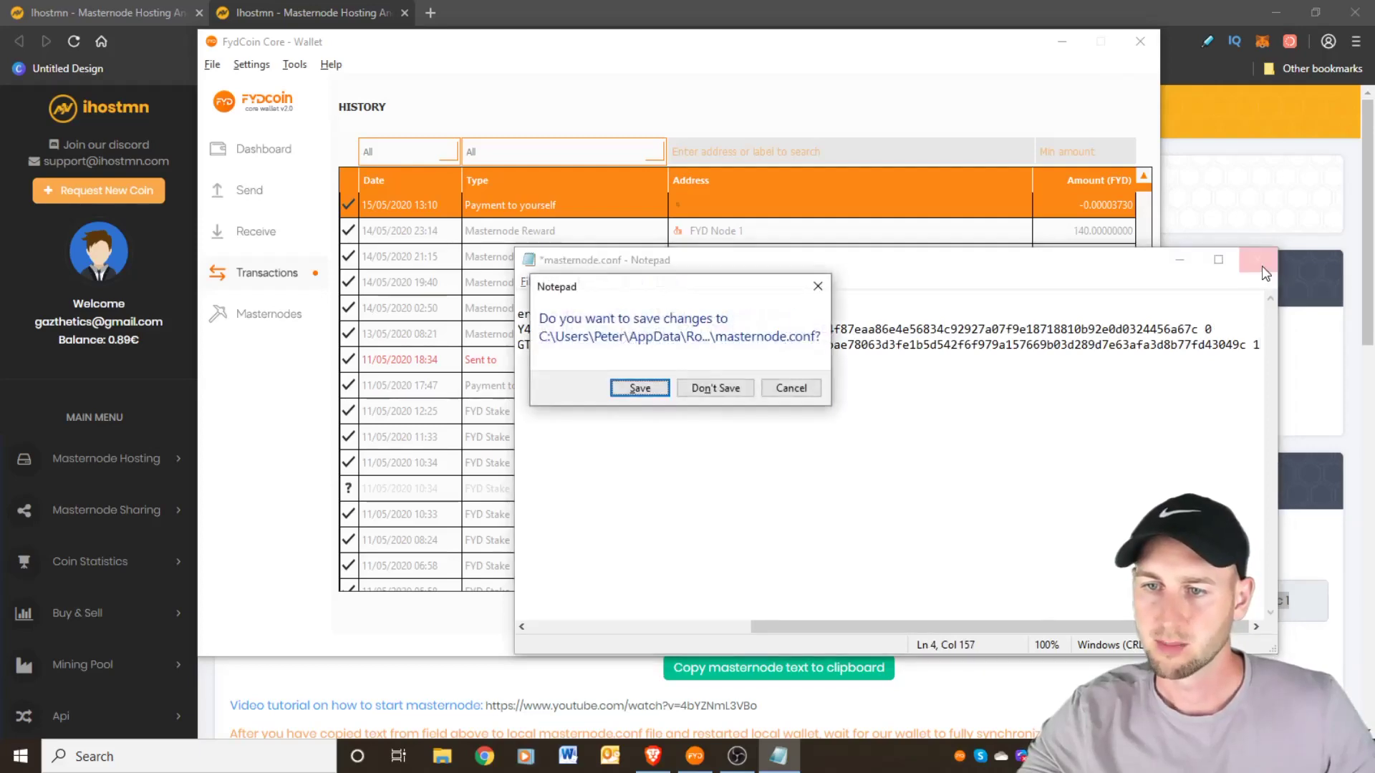
click(640, 388)
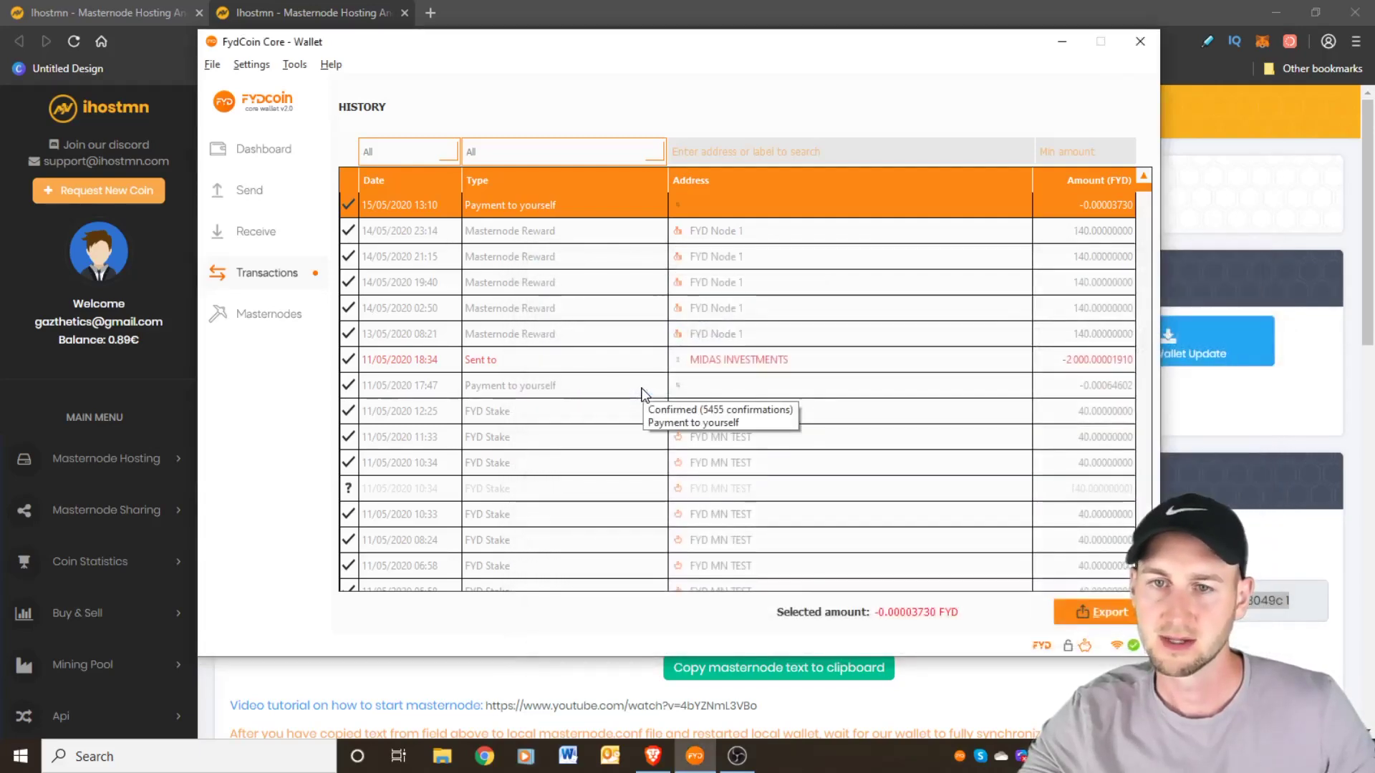
Step: Restart the wallet from its overview so masternode.conf reloads with 400 000 FYD locked
click(265, 150)
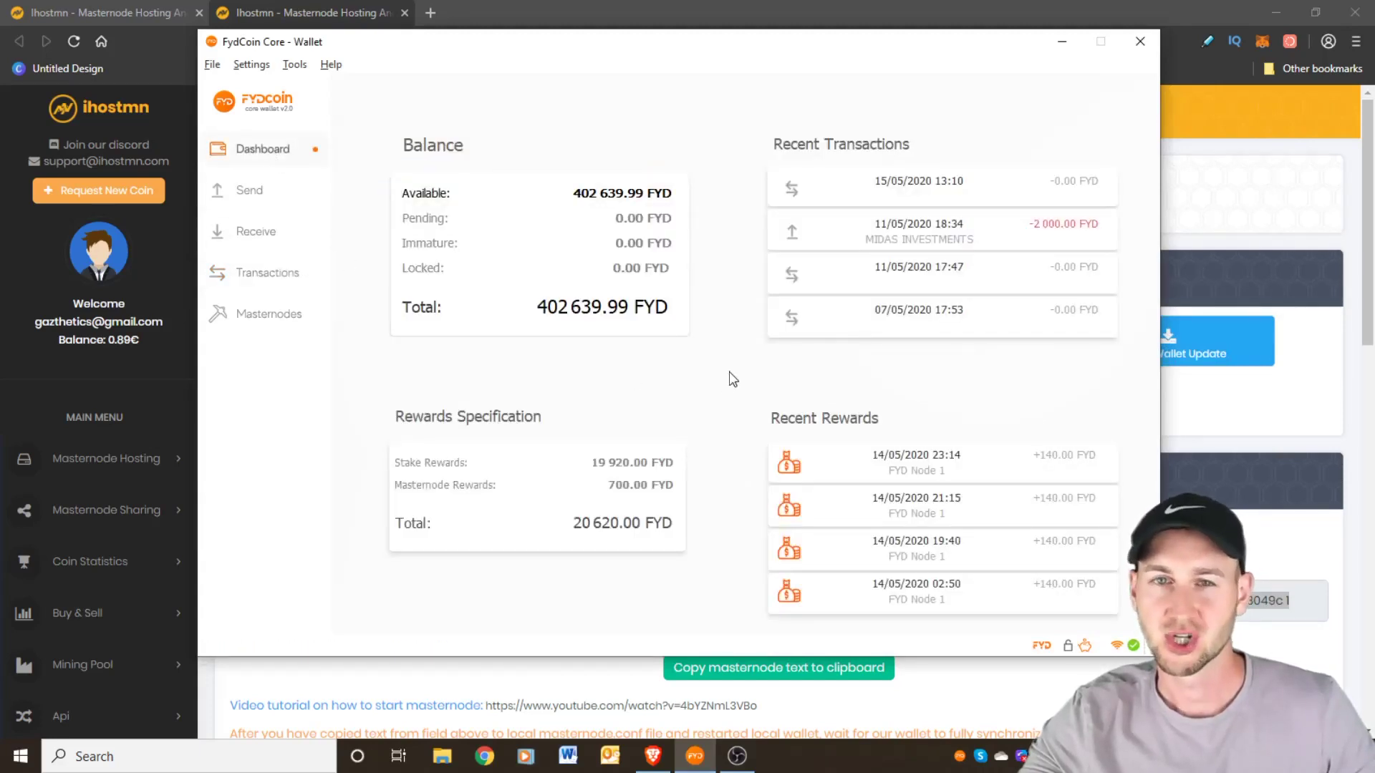
click(1140, 42)
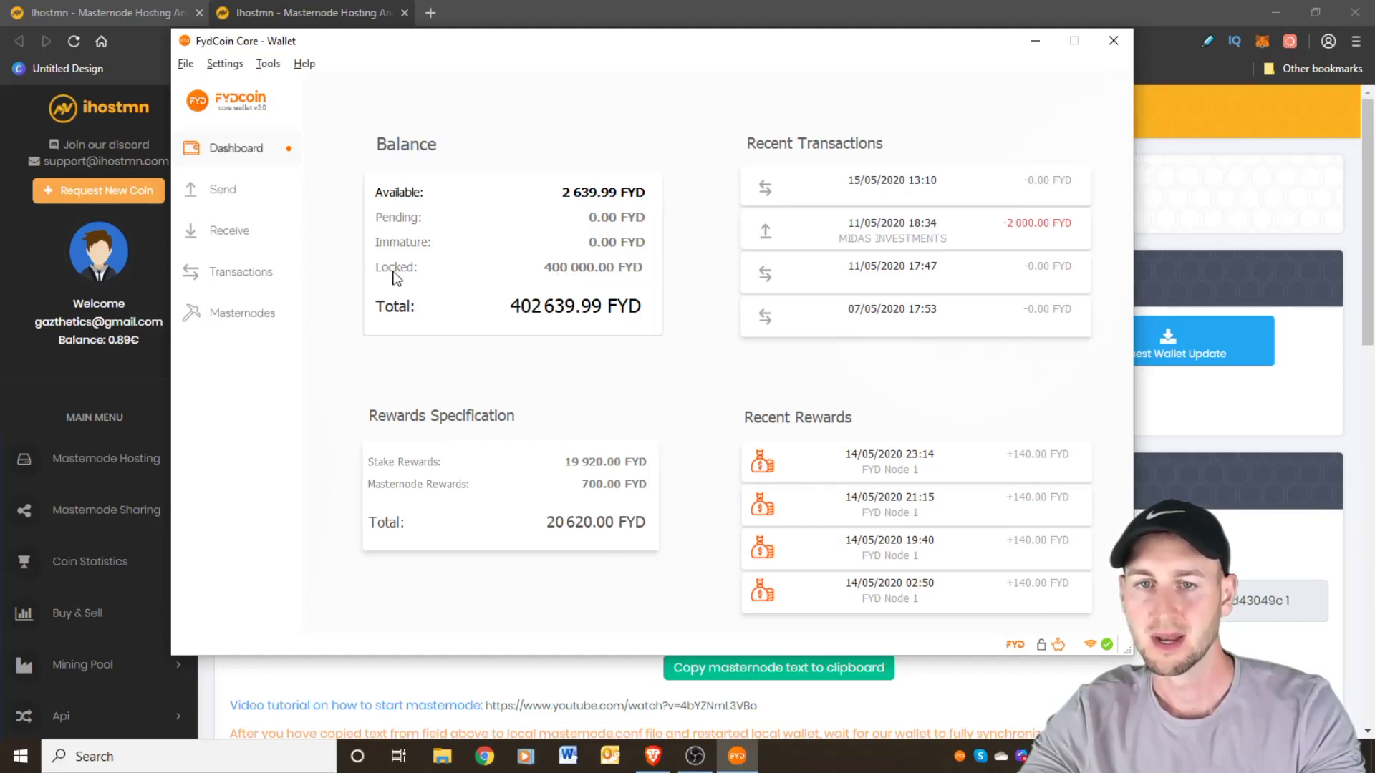
click(505, 2)
Step: Copy the 'masternode start-alias FYDMN2' command from the ihostmn masternode page and return to the wallet
scroll(654, 316, down, 2)
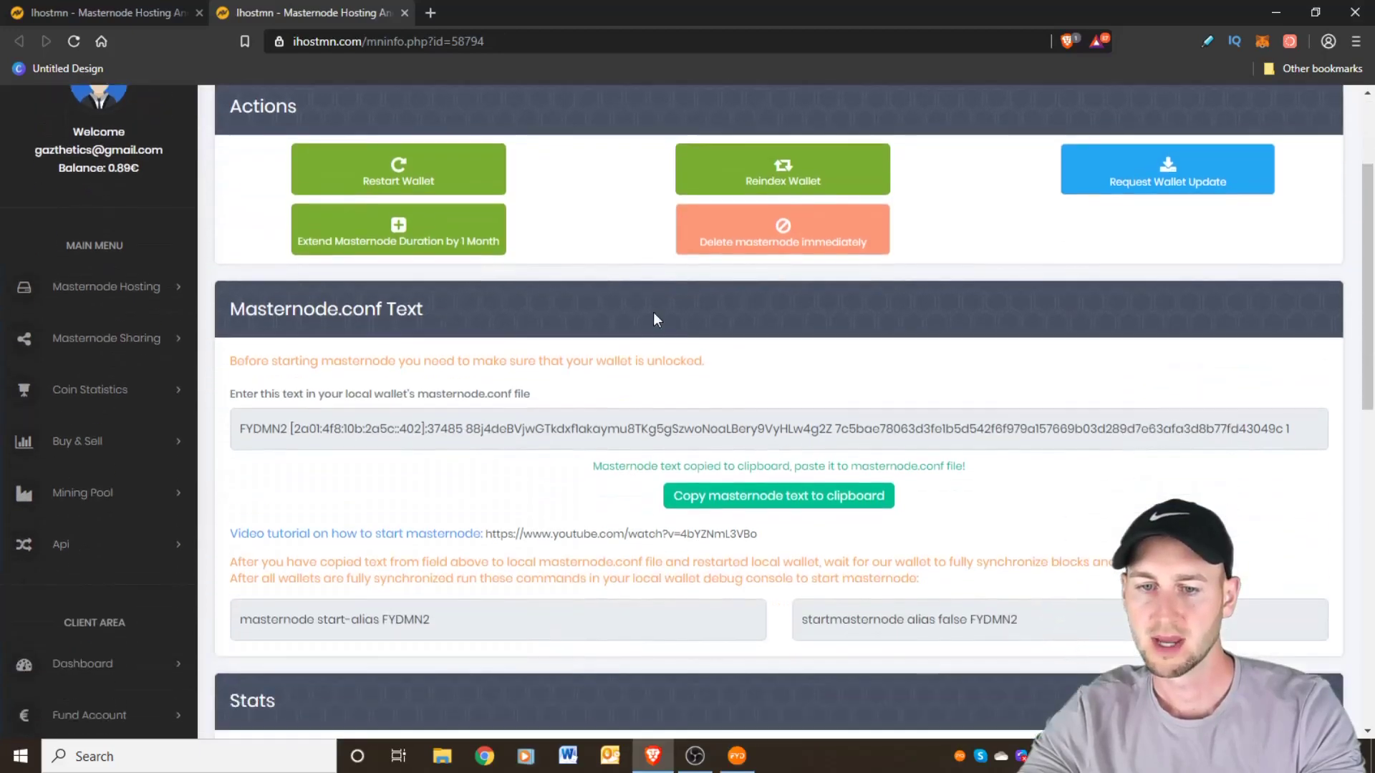
scroll(569, 491, down, 1)
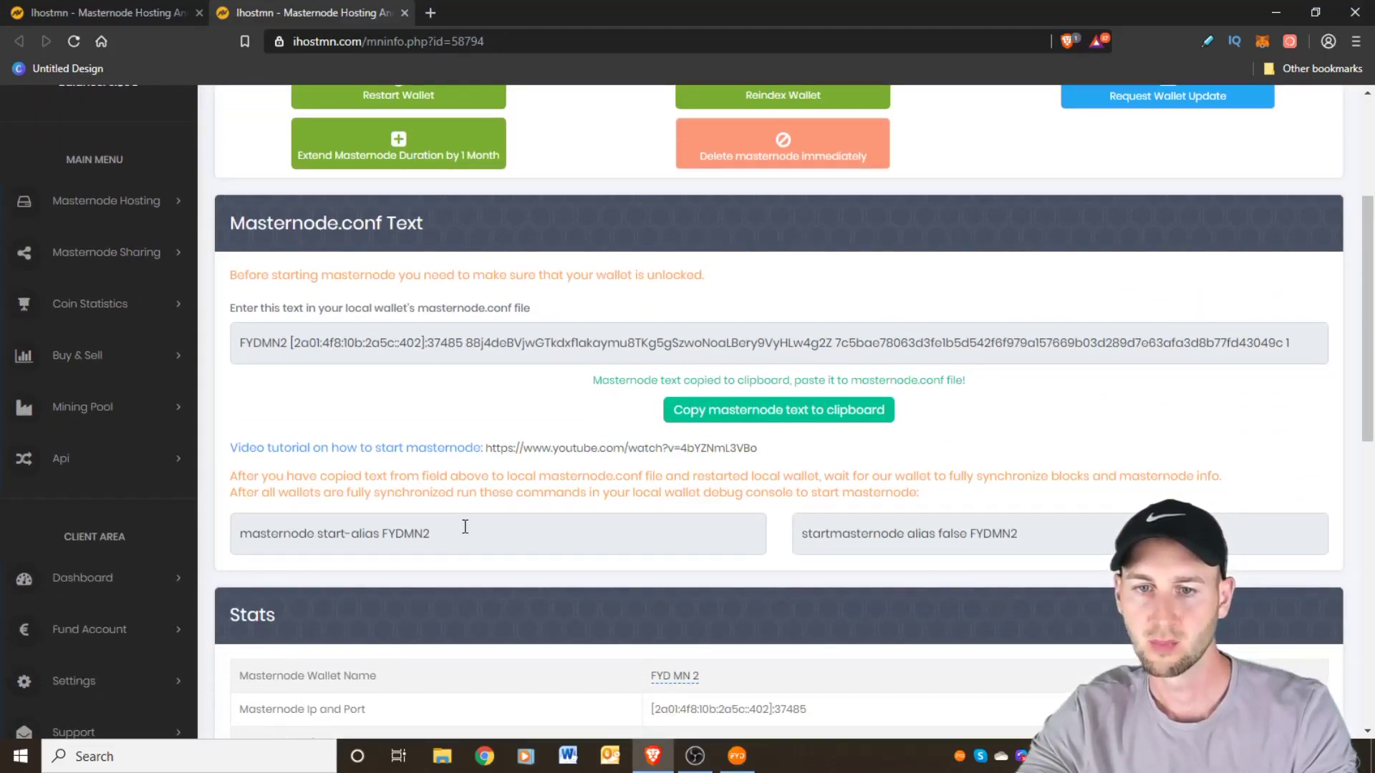
triple_click(422, 534)
key(ctrl+c)
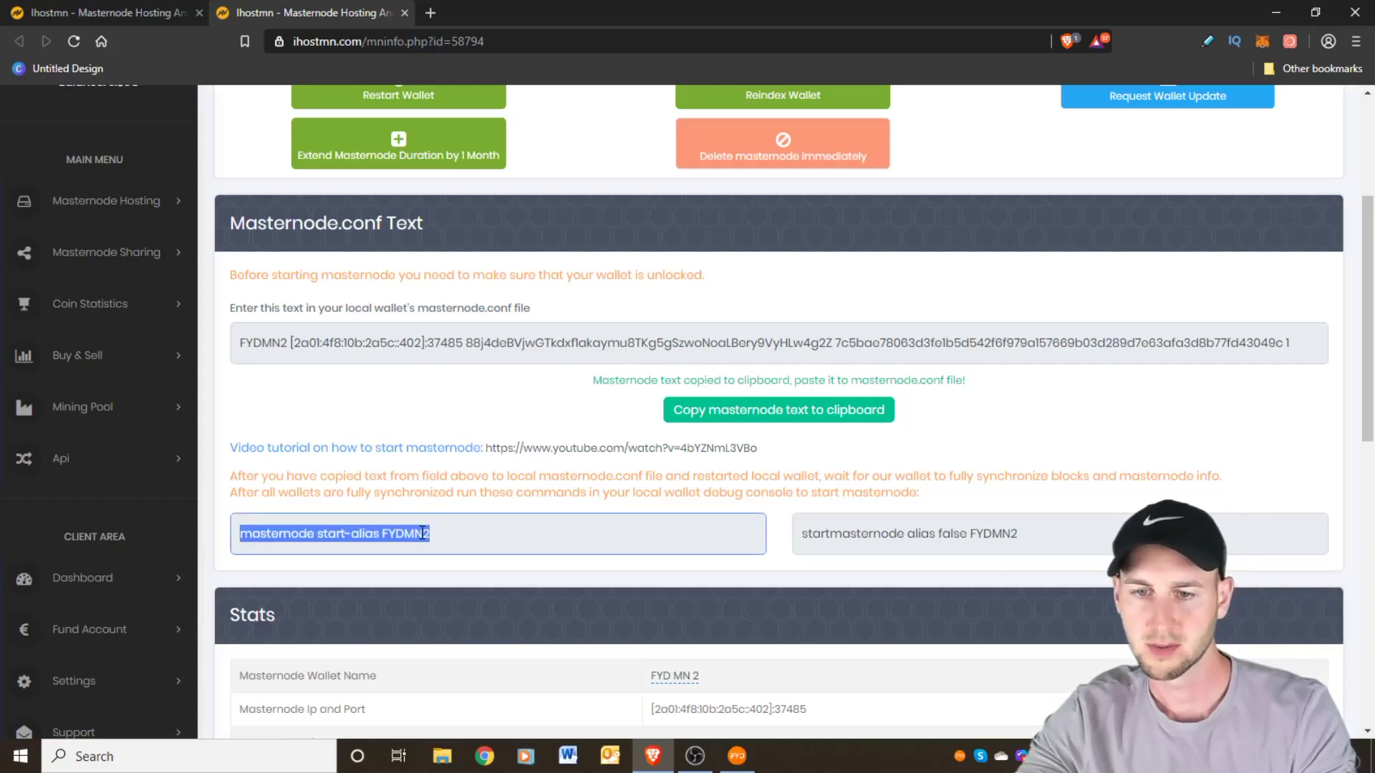
click(737, 757)
click(268, 65)
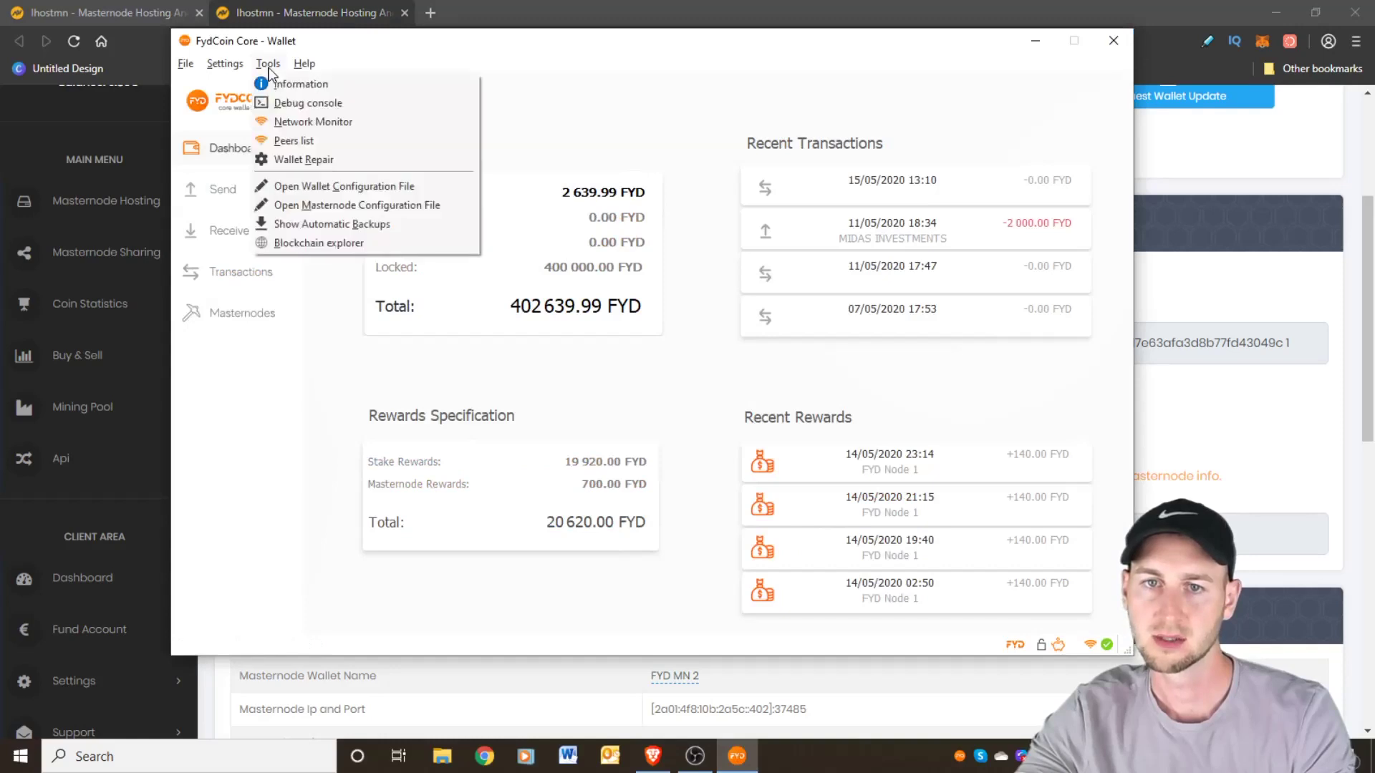
Step: Run the pasted start-alias FYDMN2 command in the wallet's debug console
click(326, 102)
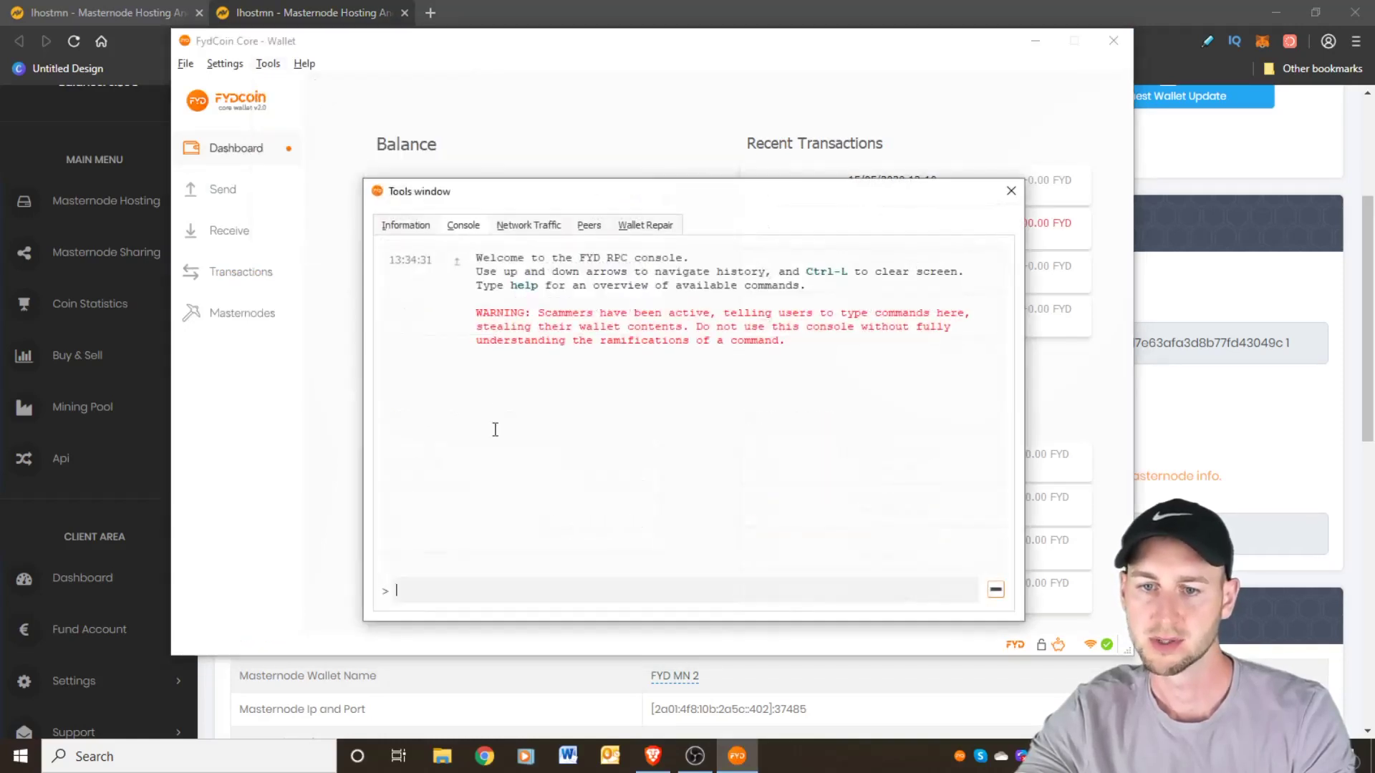
key(ctrl+v)
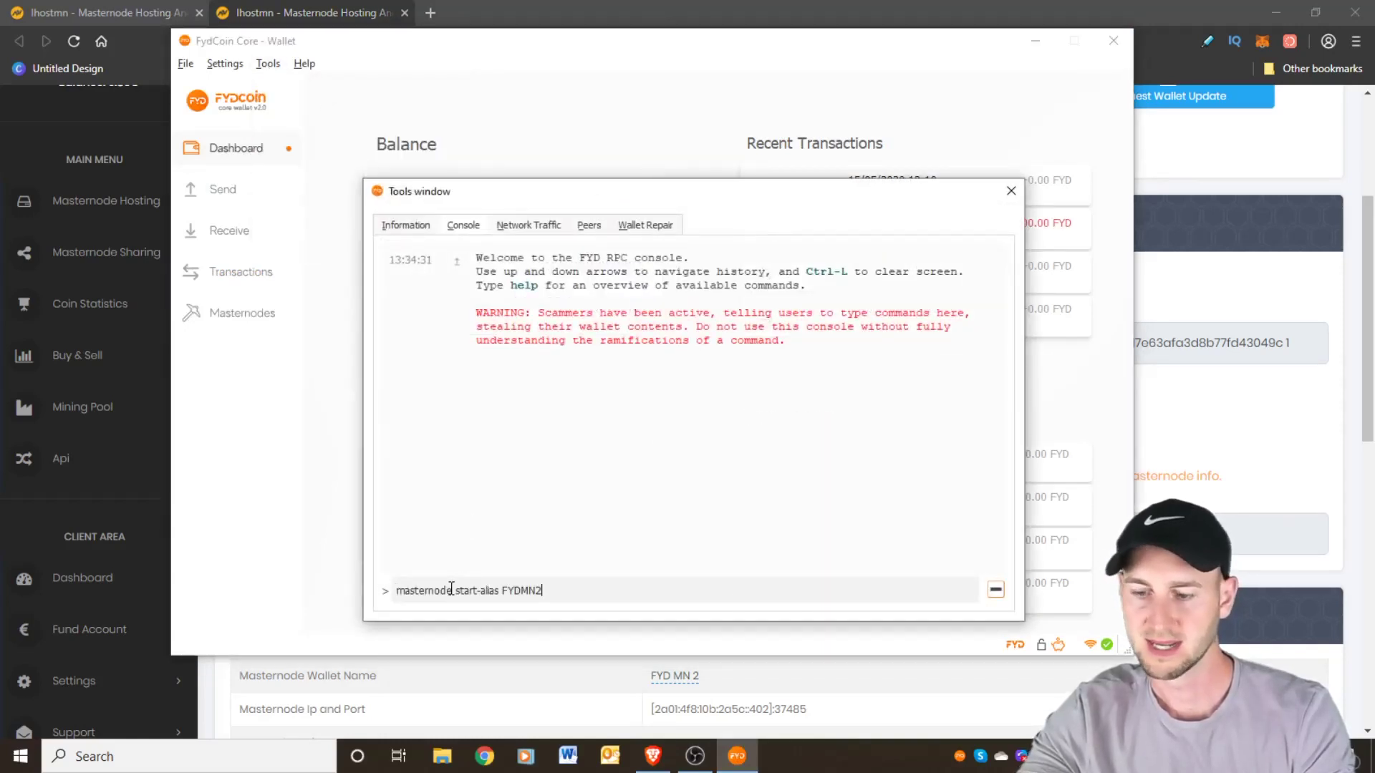
key(Return)
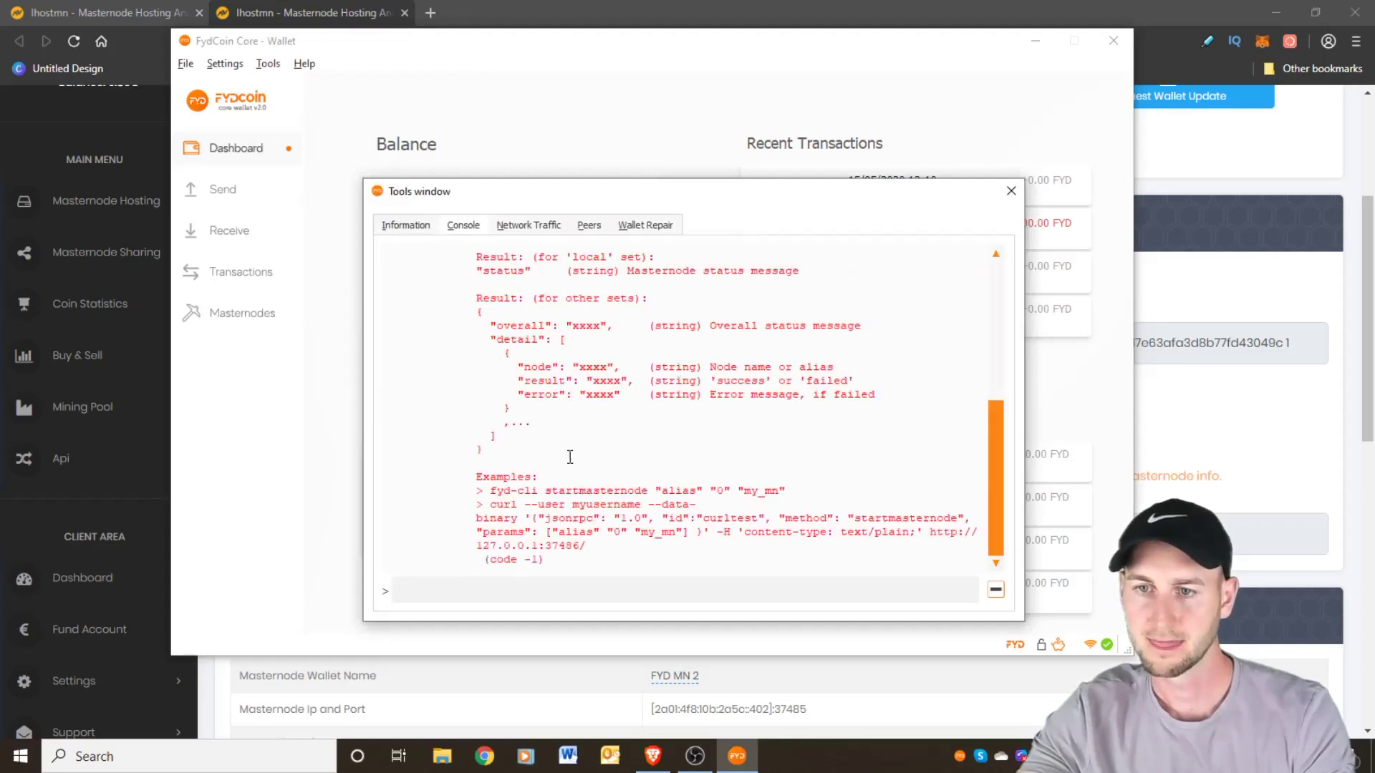
Step: Copy 'startmasternode alias false FYDMN2' from ihostmn, run it in the console, then close the console
click(563, 9)
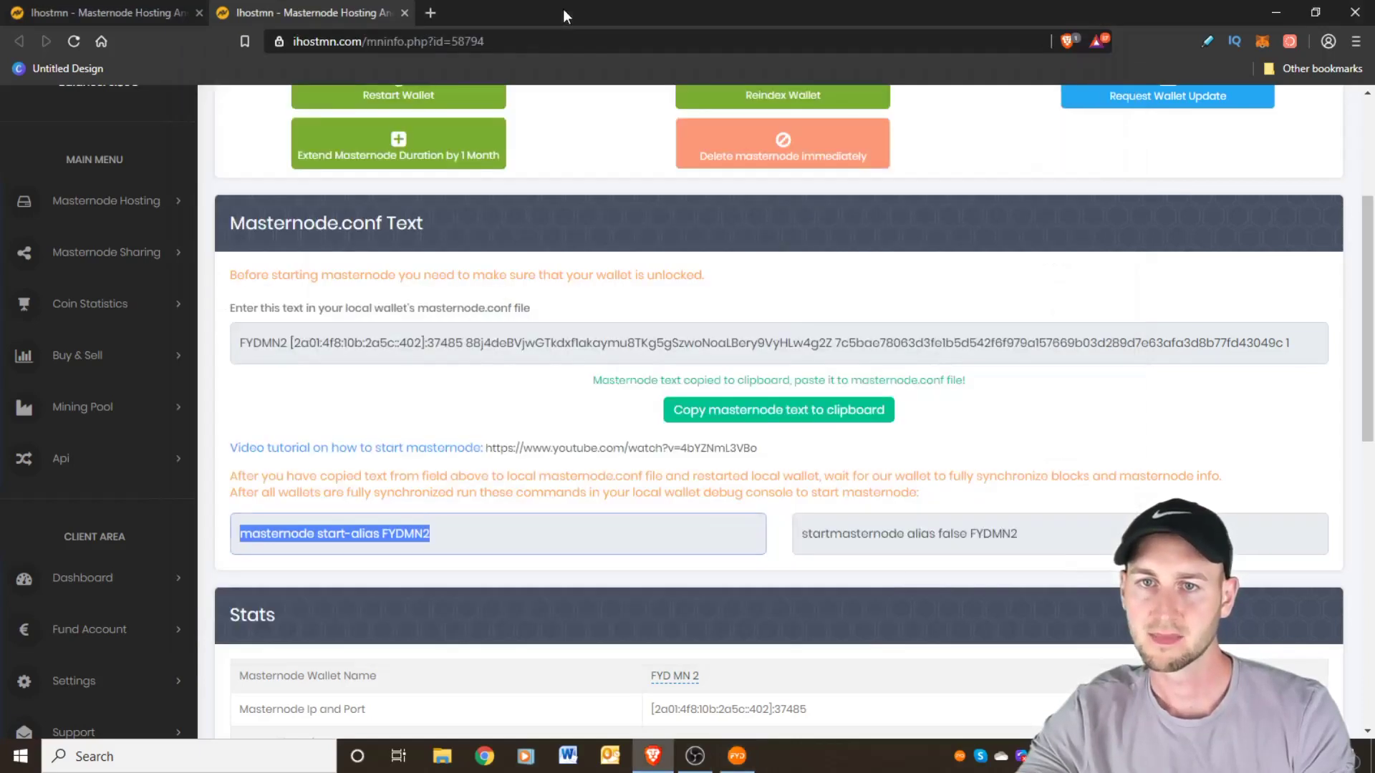
click(877, 539)
key(ctrl+c)
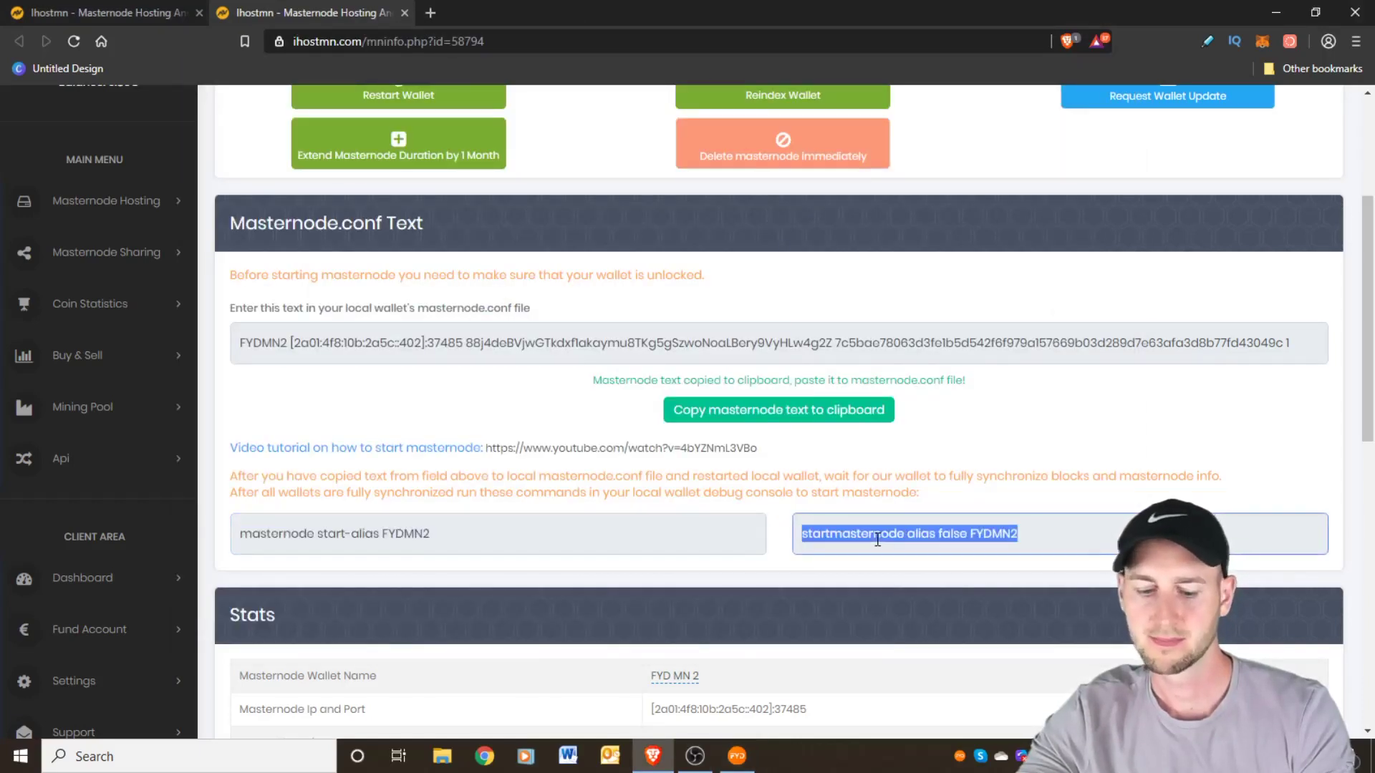
click(737, 756)
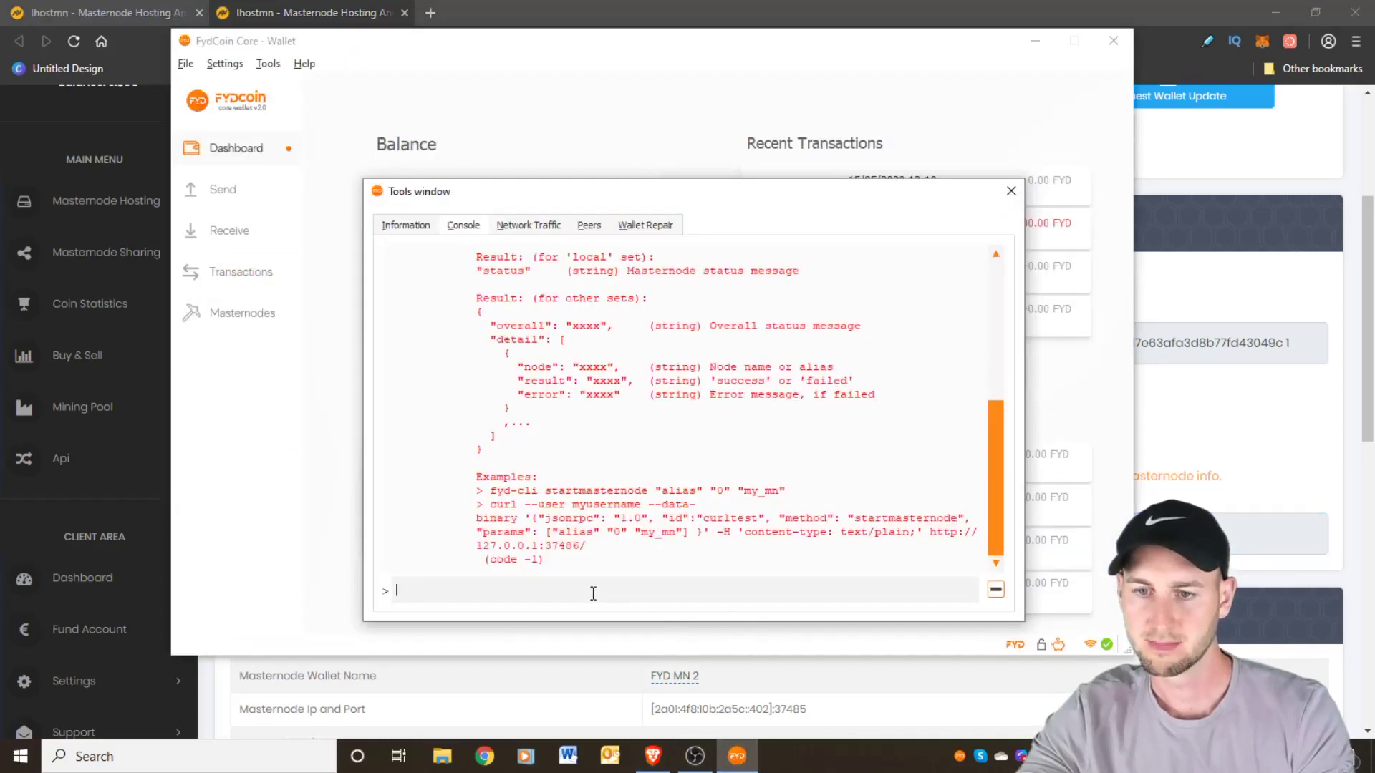
key(ctrl+v)
key(Return)
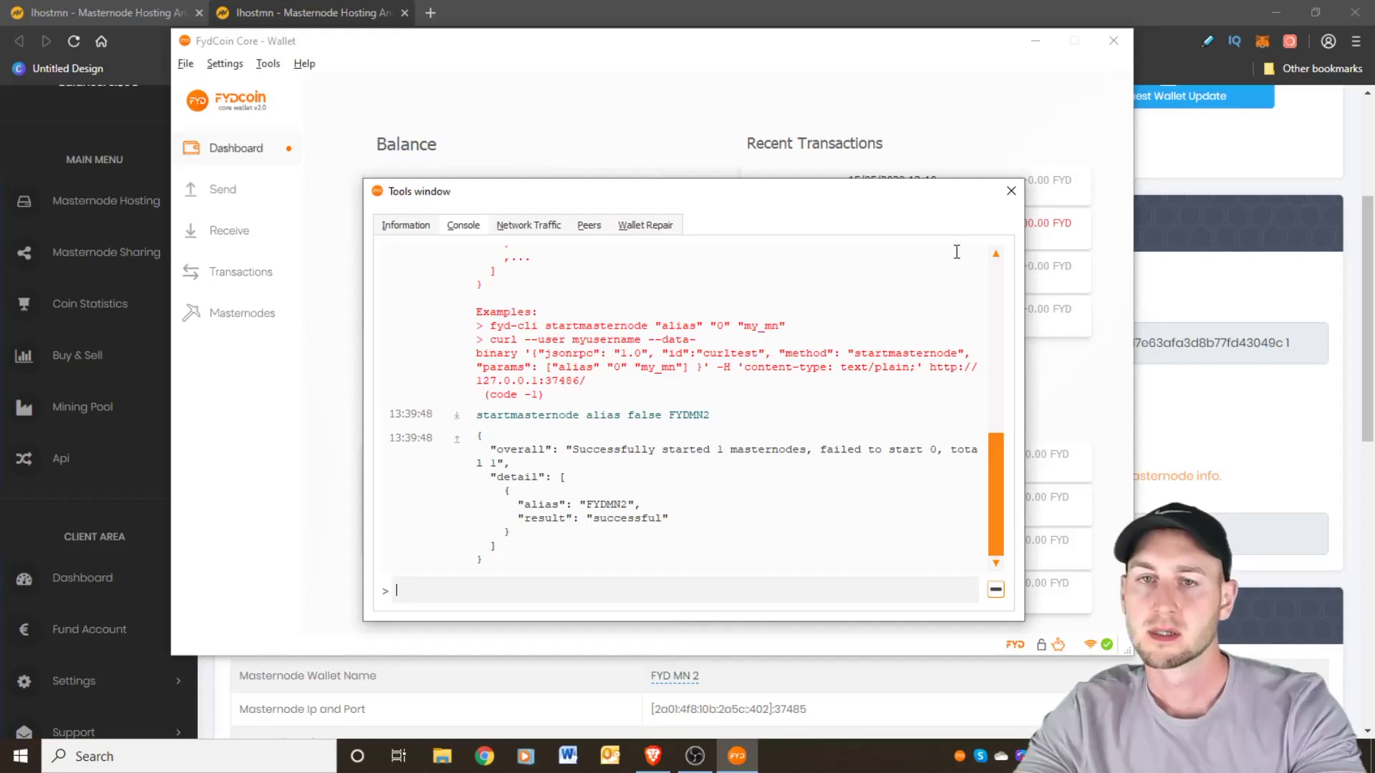
click(1010, 192)
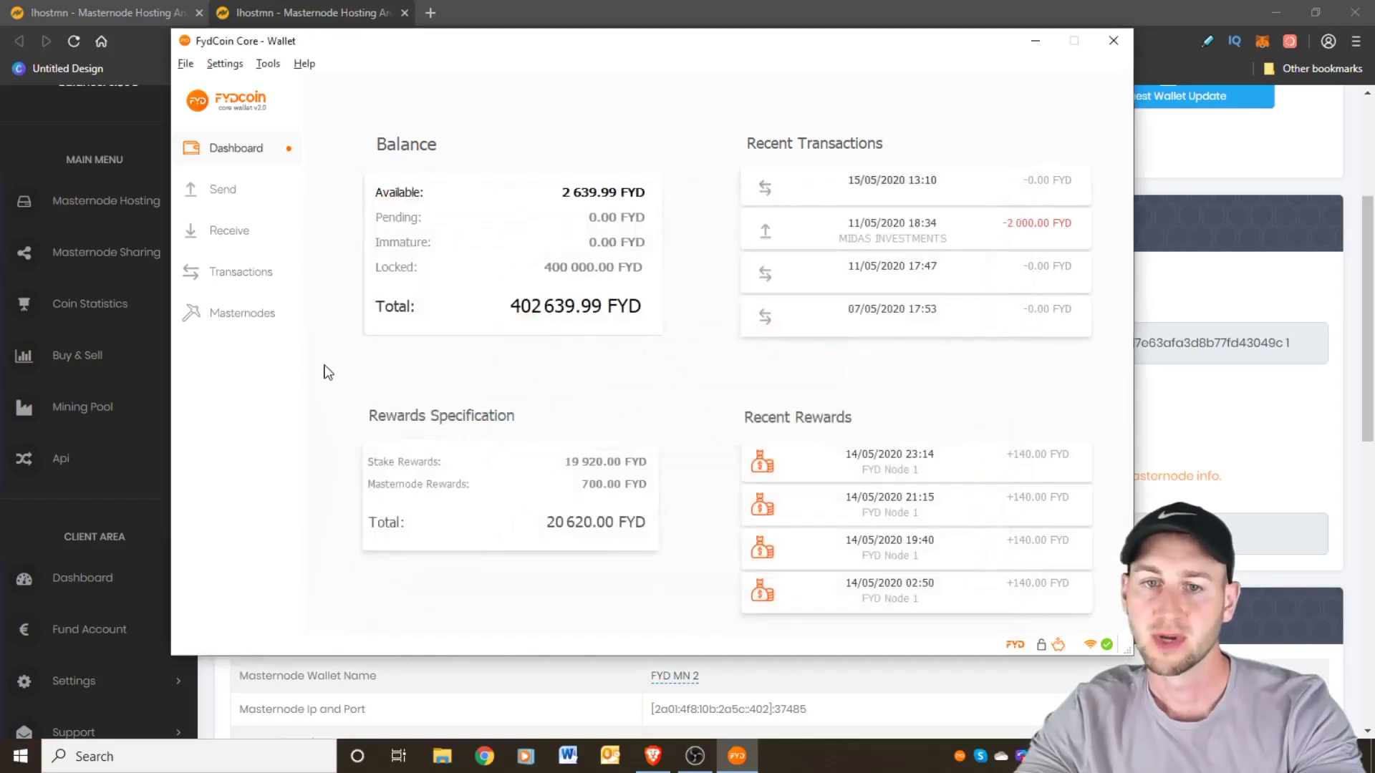
Step: Start the FYDMN2 alias from the Masternodes list, confirm and dismiss the success message, then return to ihostmn
click(249, 318)
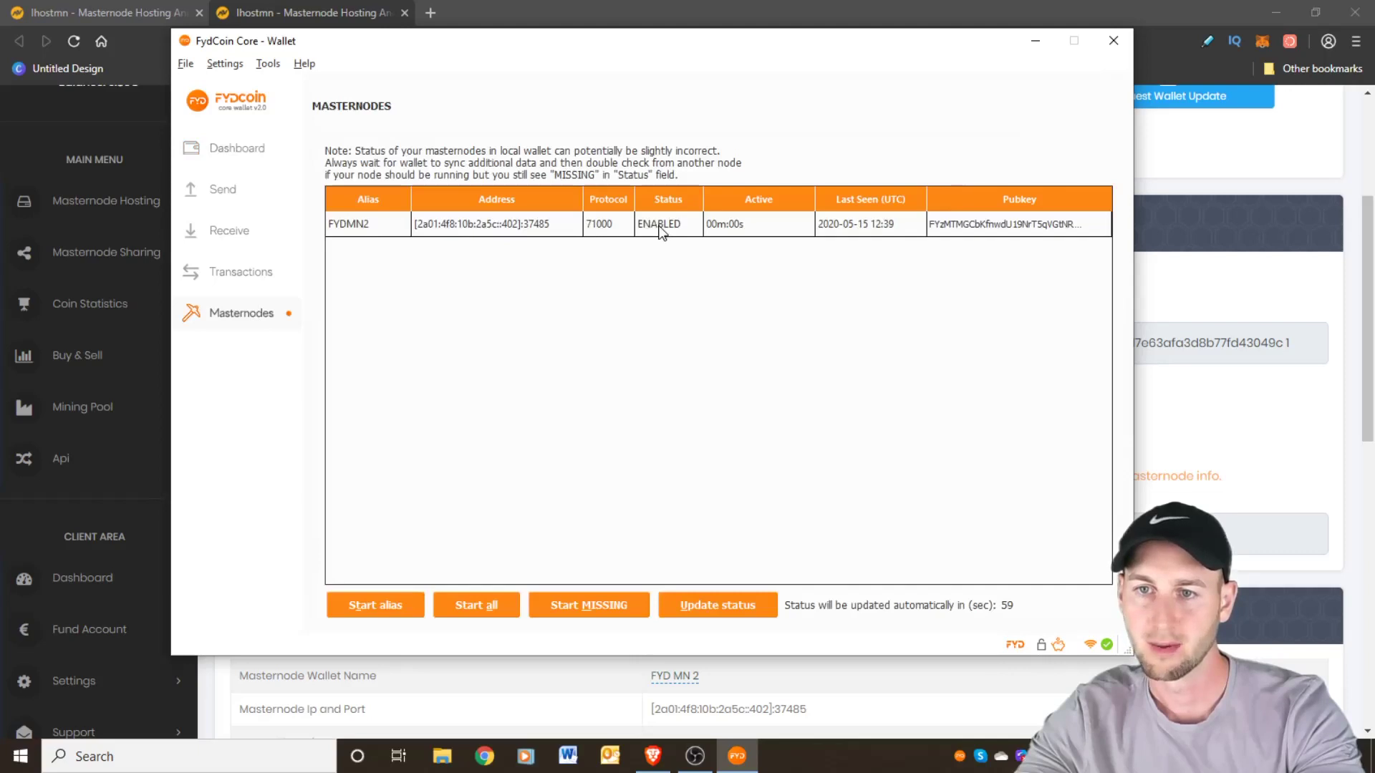
click(339, 223)
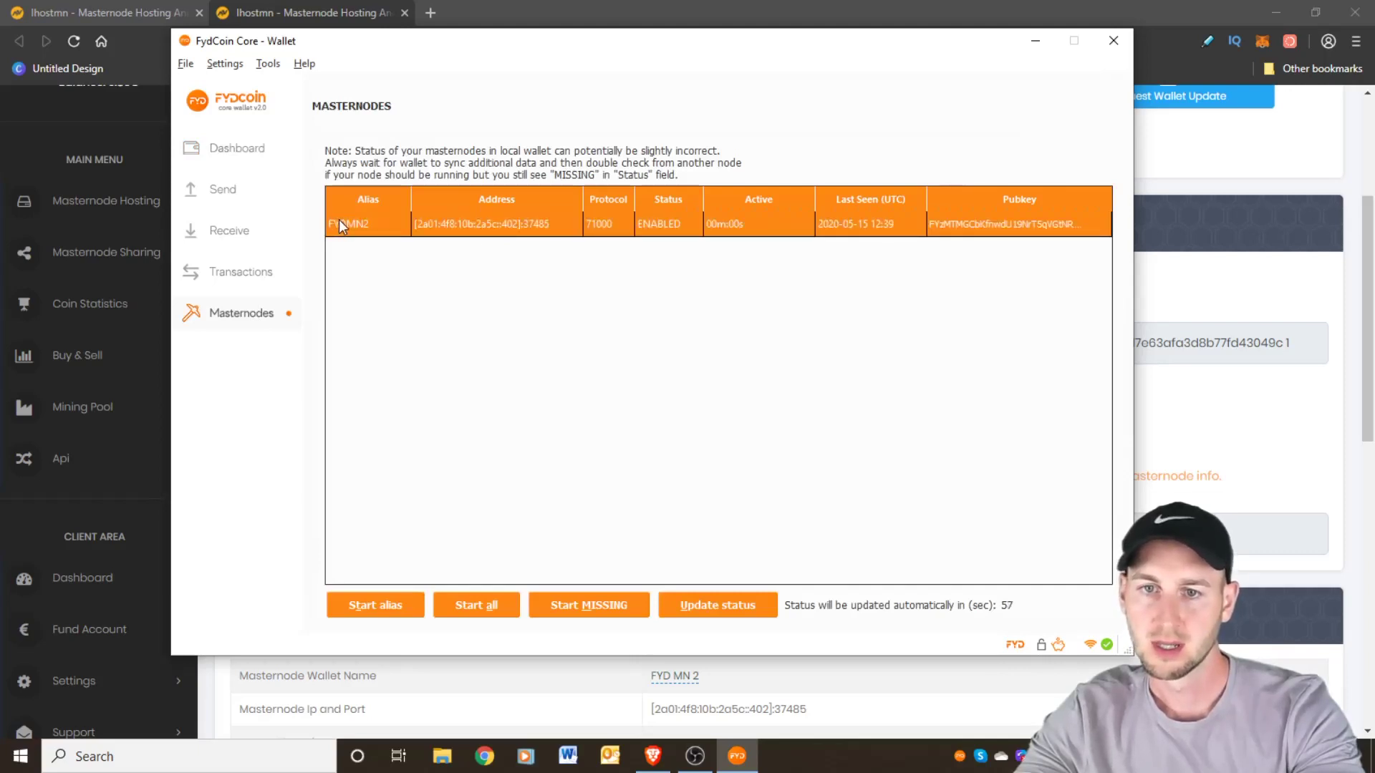
click(369, 605)
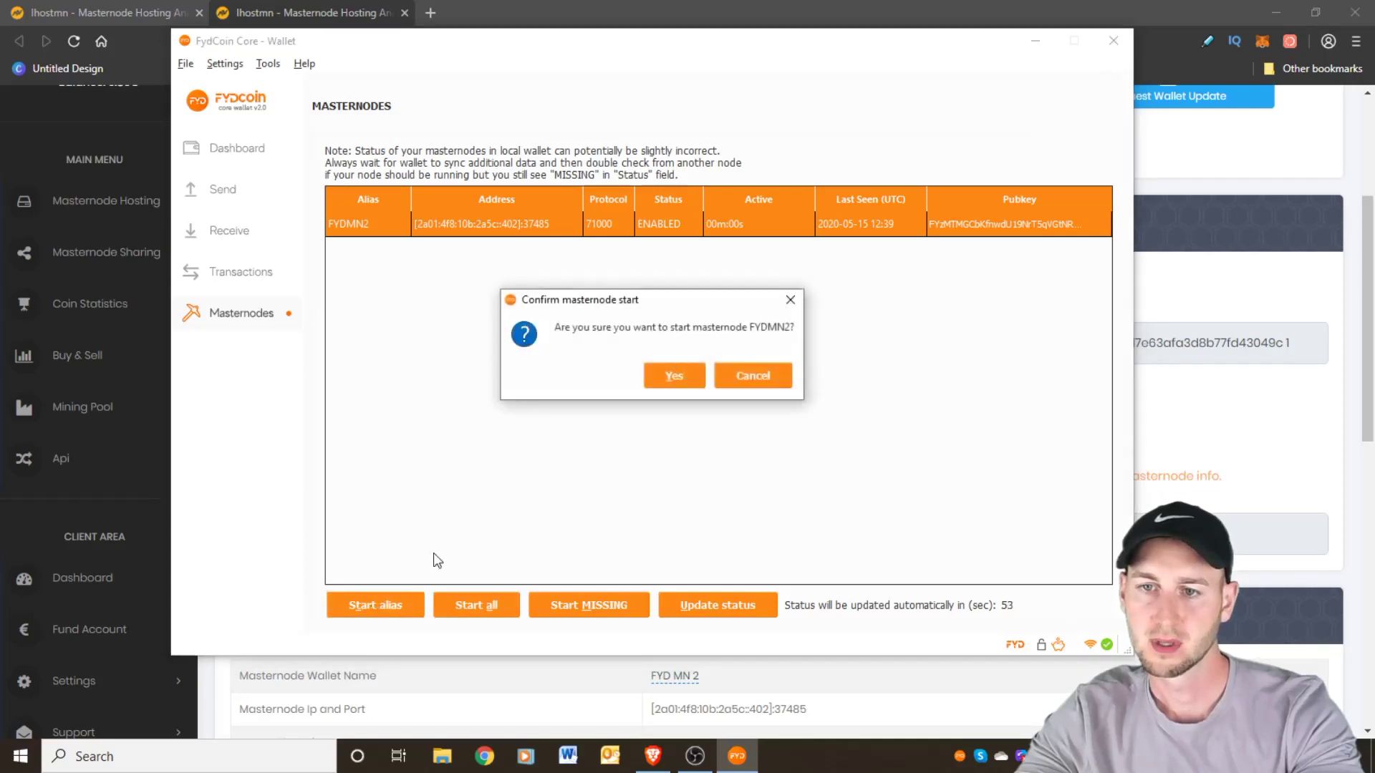
click(675, 377)
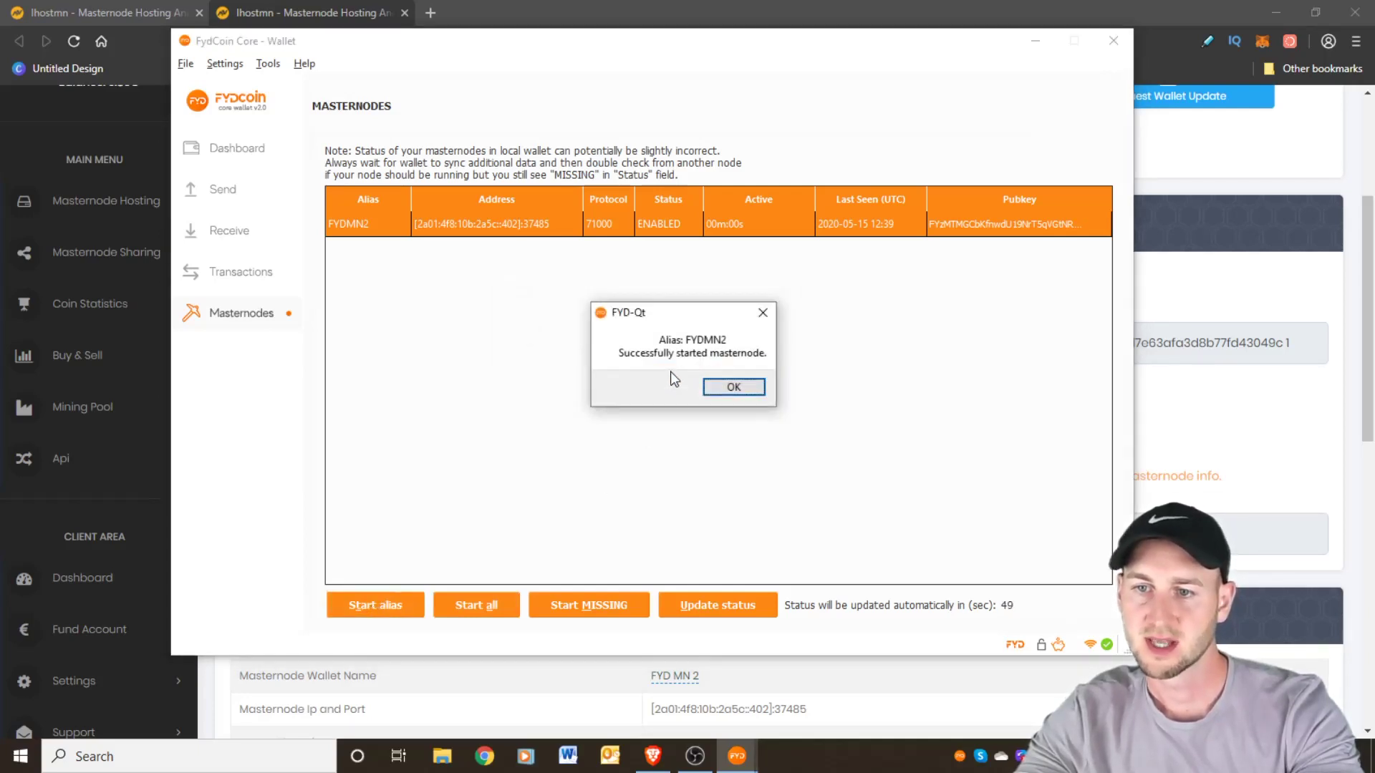
click(732, 390)
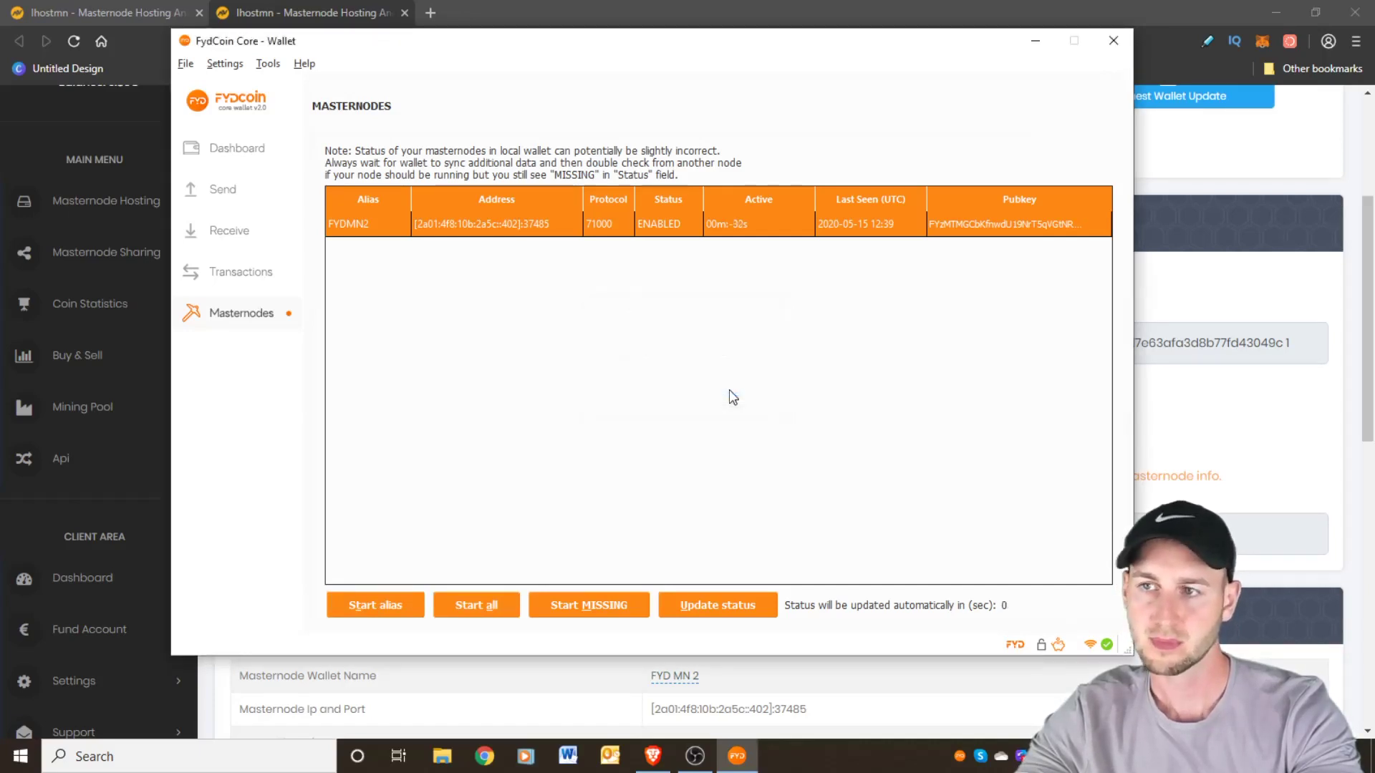
click(603, 8)
scroll(623, 519, up, 4)
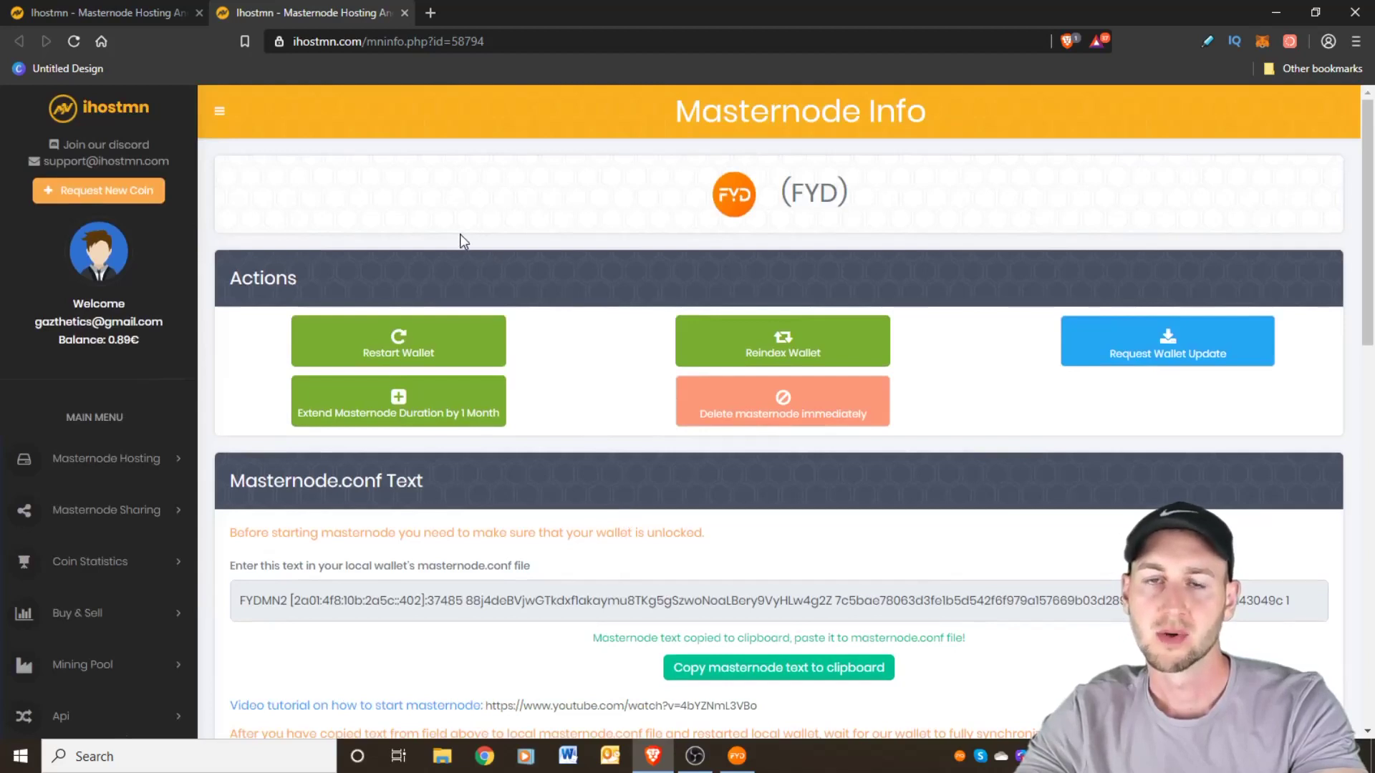
Step: Check the ihostmn dashboard shows FYD MN 2 as 'Masternode successfully started', then return to the wallet
click(122, 11)
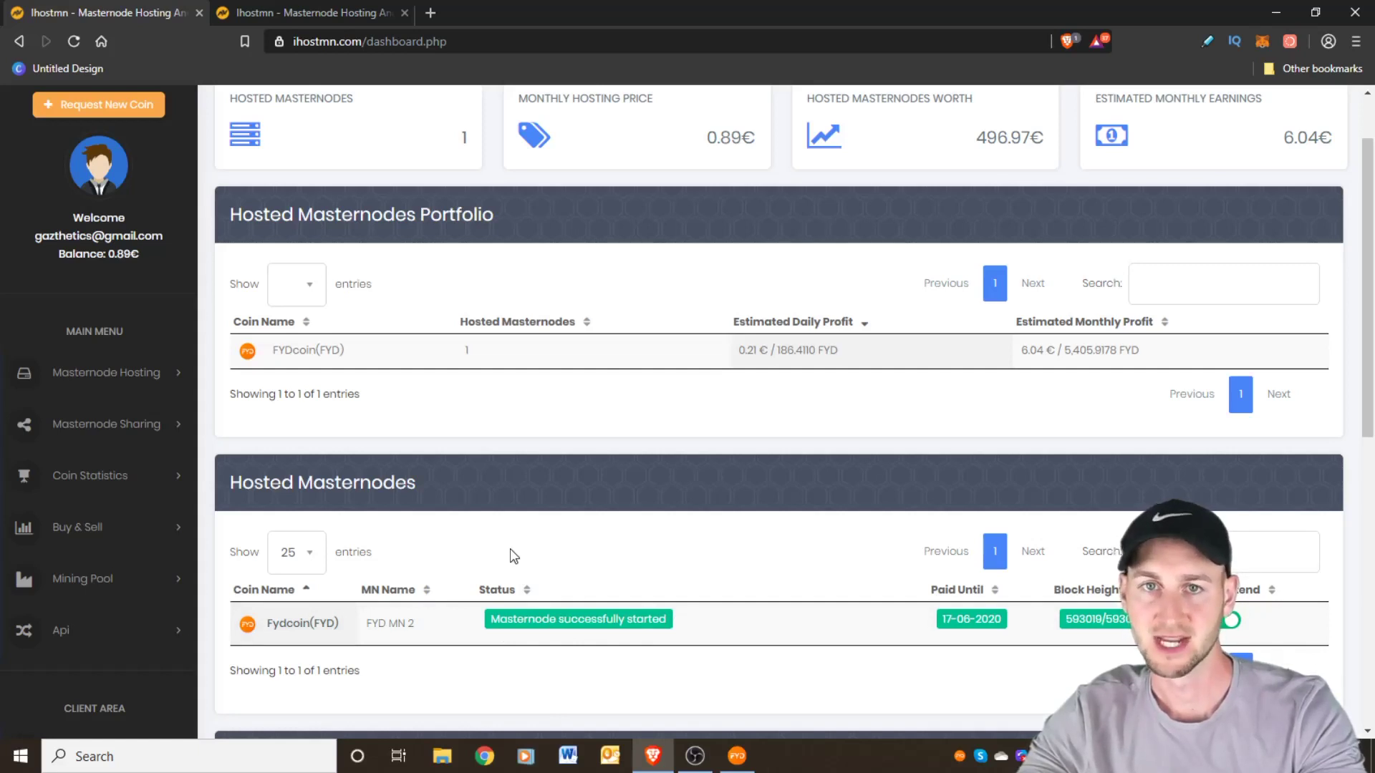
key(alt+Tab)
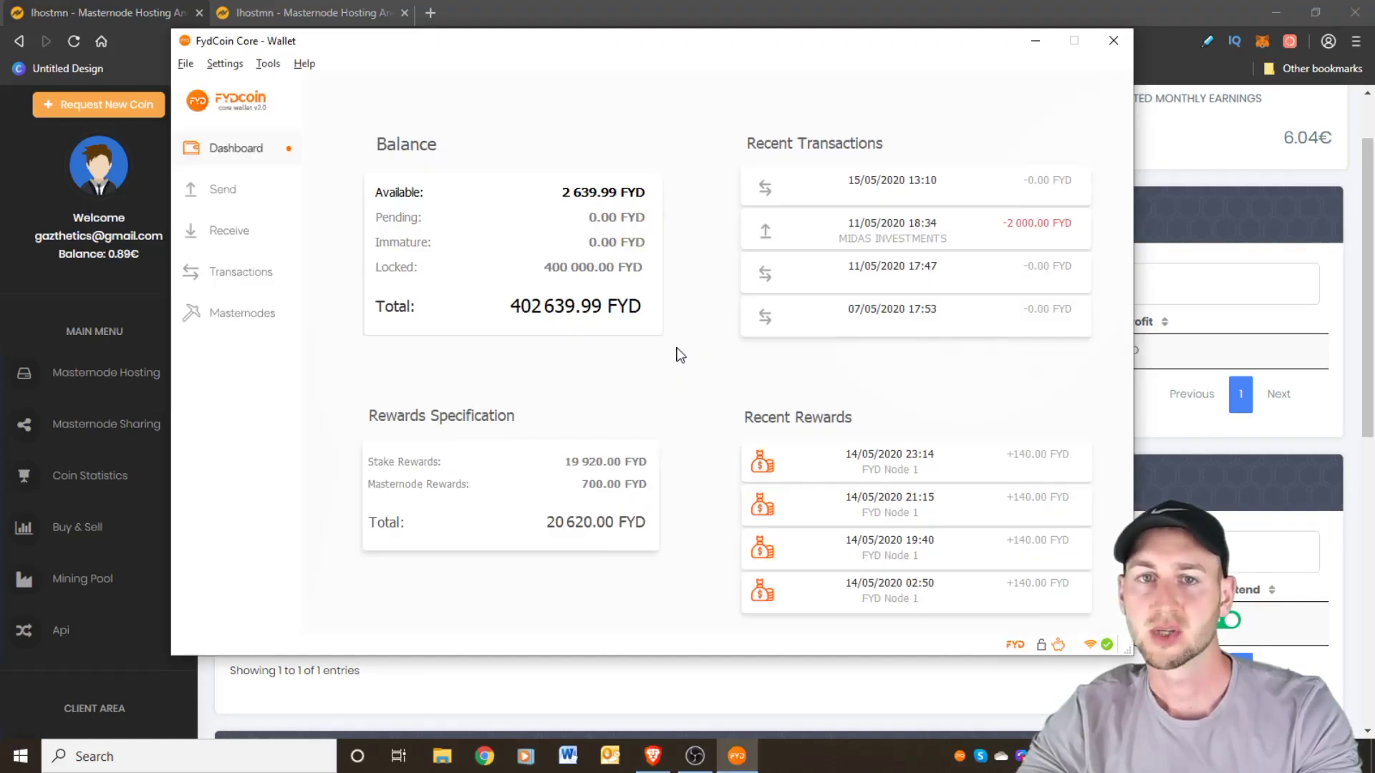